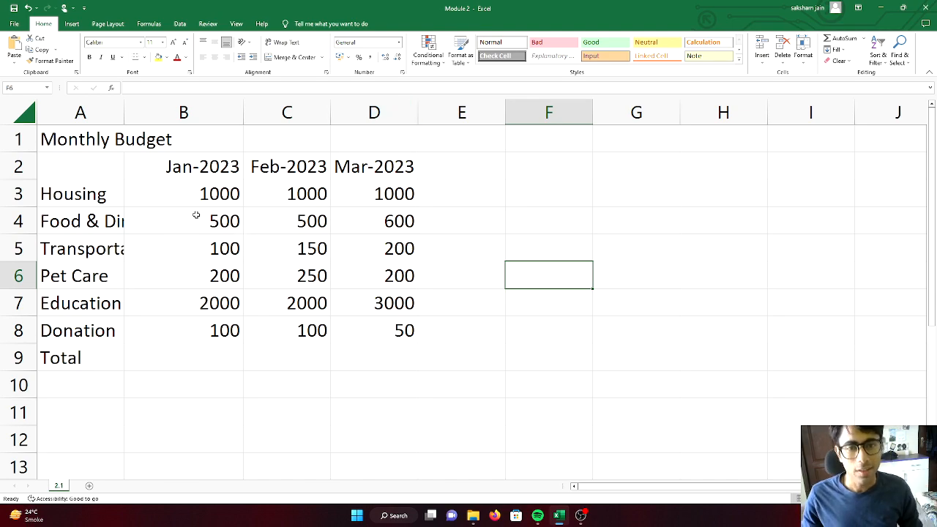
Examine the January, February and March expense amounts in rows 3 to 8 and the empty total cells in row 9.
click(207, 193)
drag(207, 192, 181, 329)
drag(283, 195, 307, 333)
drag(369, 189, 372, 320)
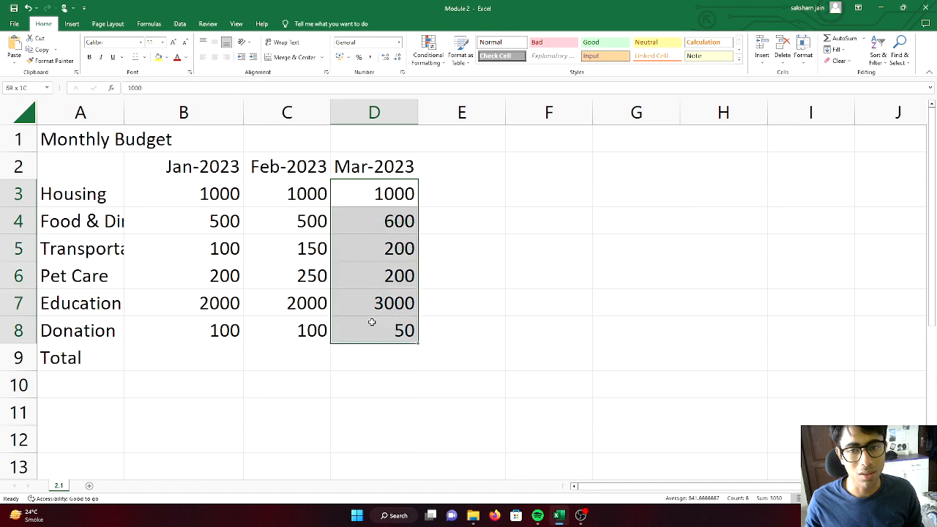
click(182, 358)
click(293, 357)
click(338, 353)
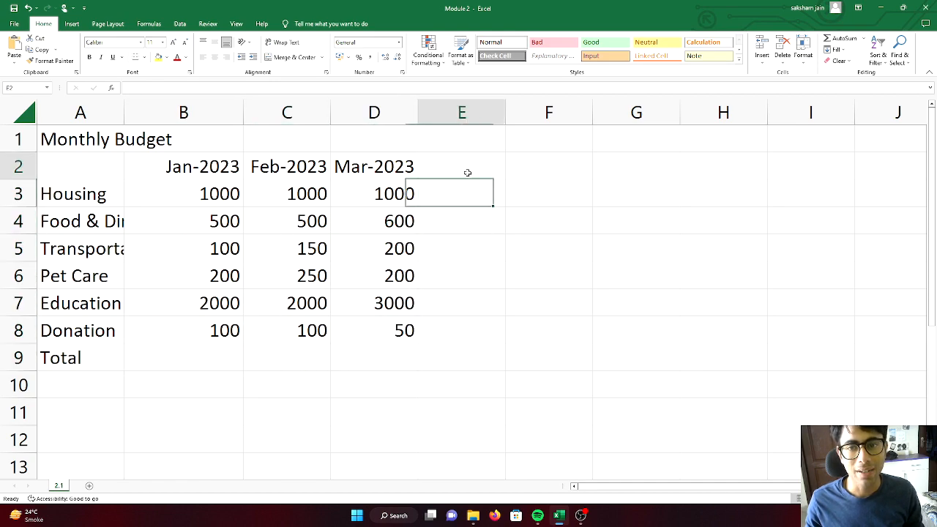
Add the column heading Total in cell E2, beside Mar-2023.
click(465, 170)
text(Total)
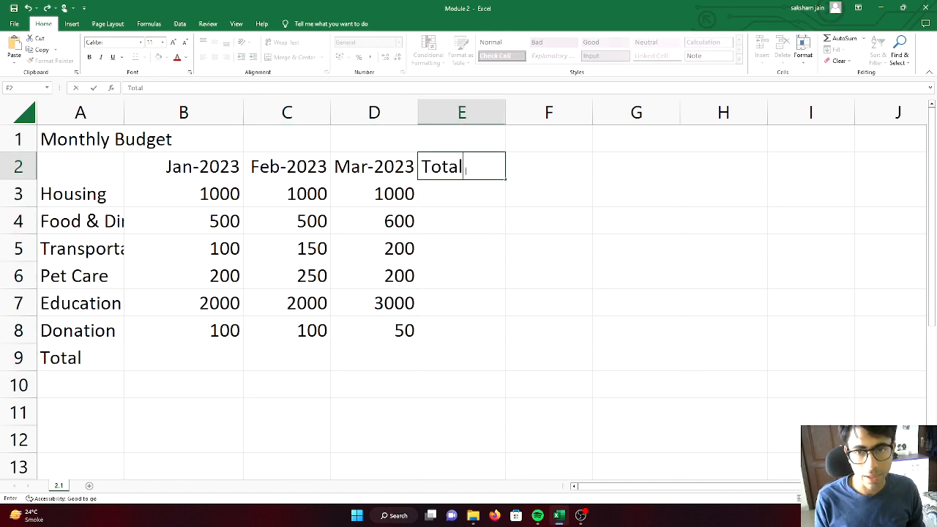
drag(193, 193, 361, 193)
Review the amounts in rows 3 and 4 across the three months and the empty cells in the Total column.
click(196, 193)
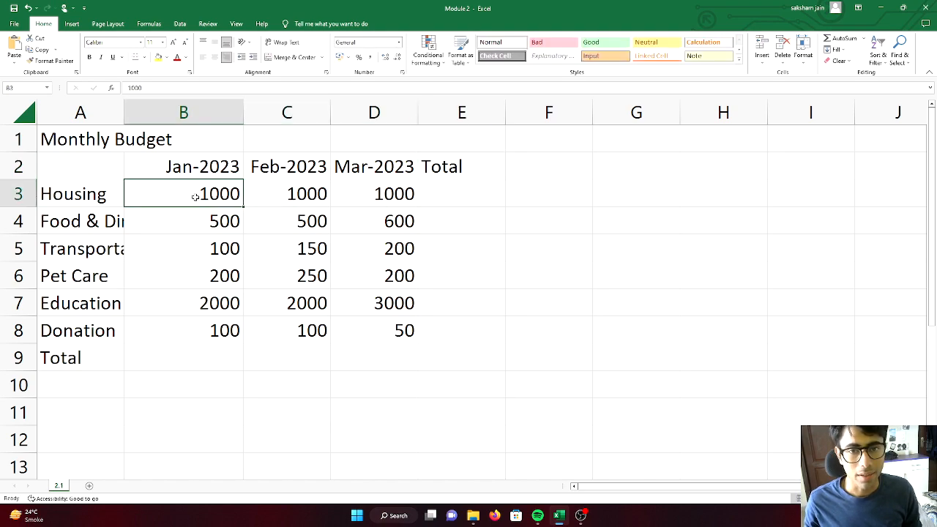
click(458, 187)
click(219, 218)
click(318, 218)
click(387, 223)
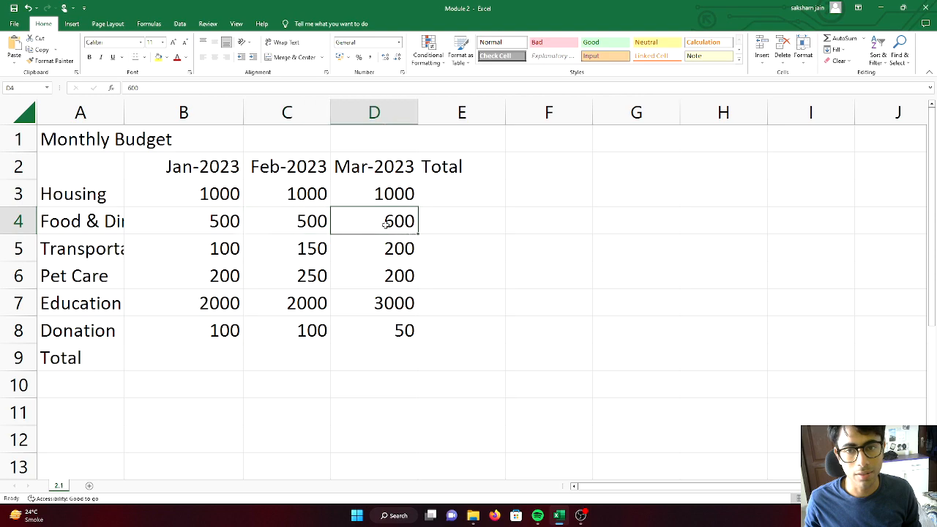
click(444, 217)
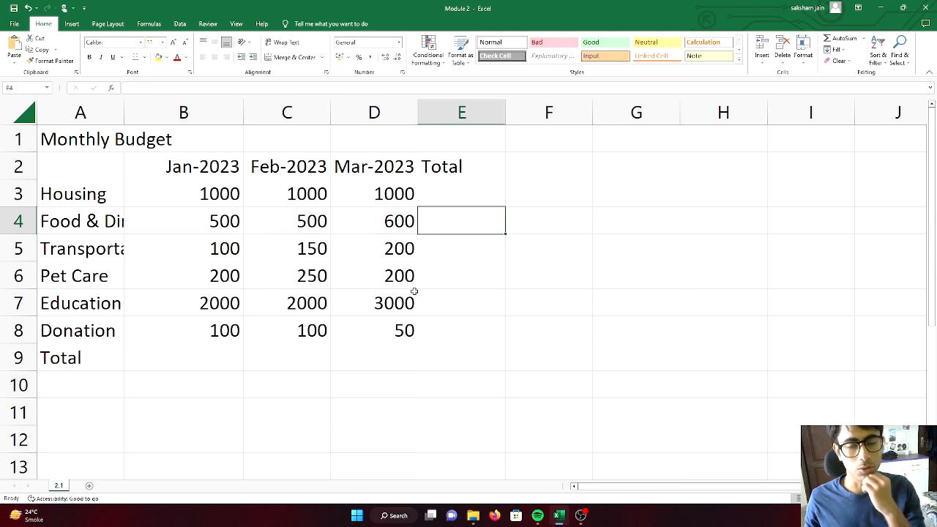
Enter the January total in cell B9 as the formula = 1000+500+100+200+2000+100, using the literal amounts.
click(184, 357)
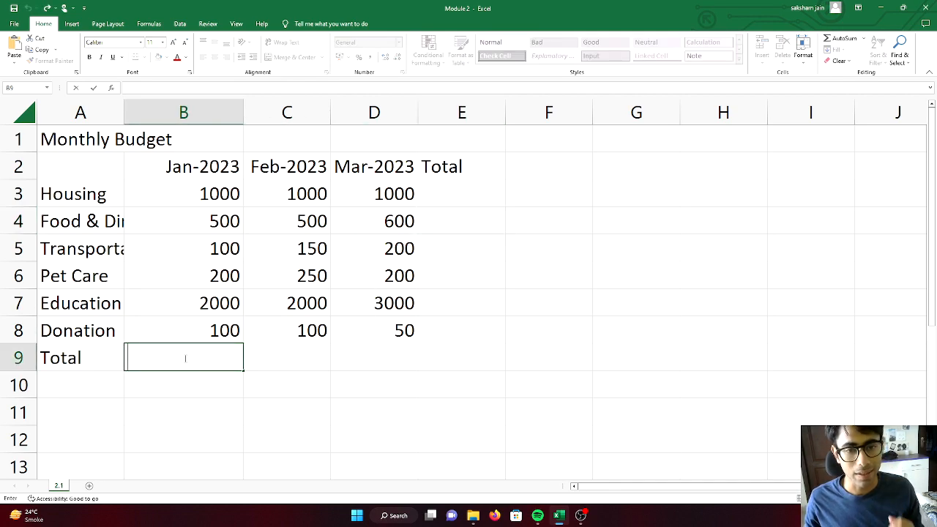
text(=)
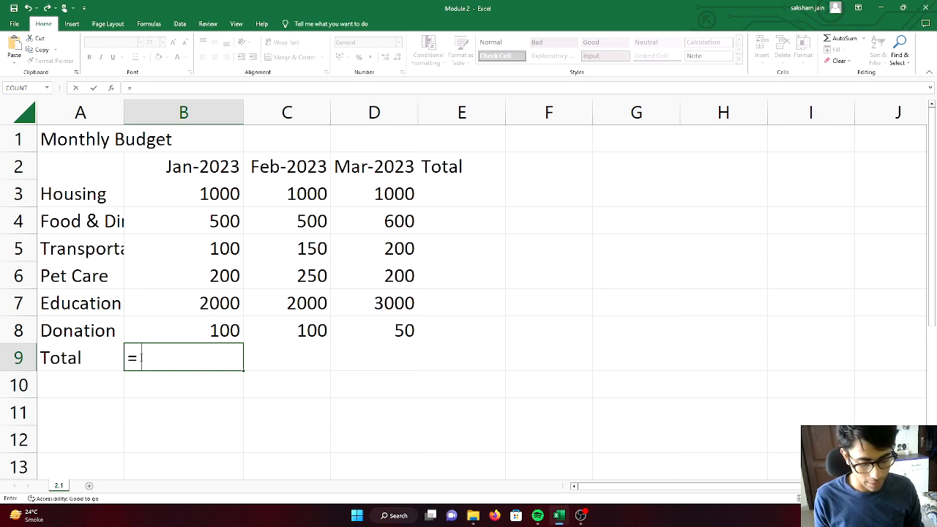
text(1000)
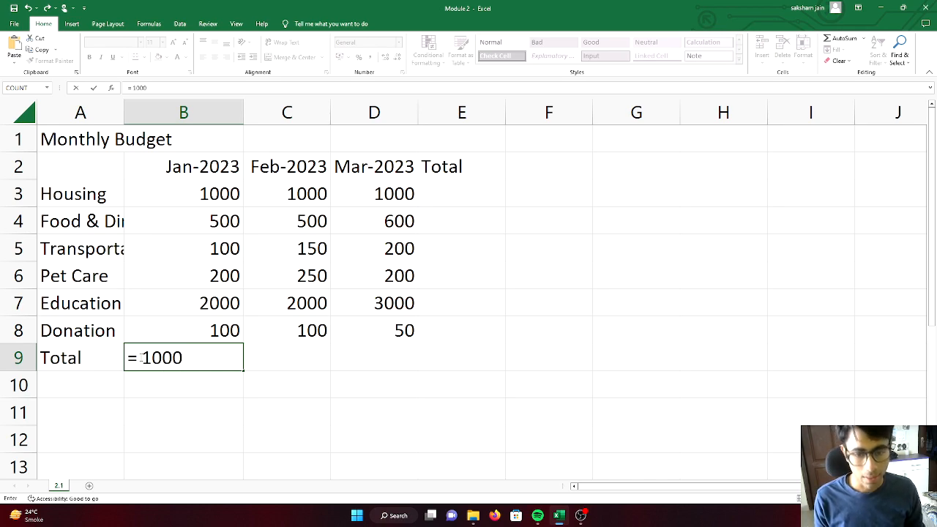
text(+5)
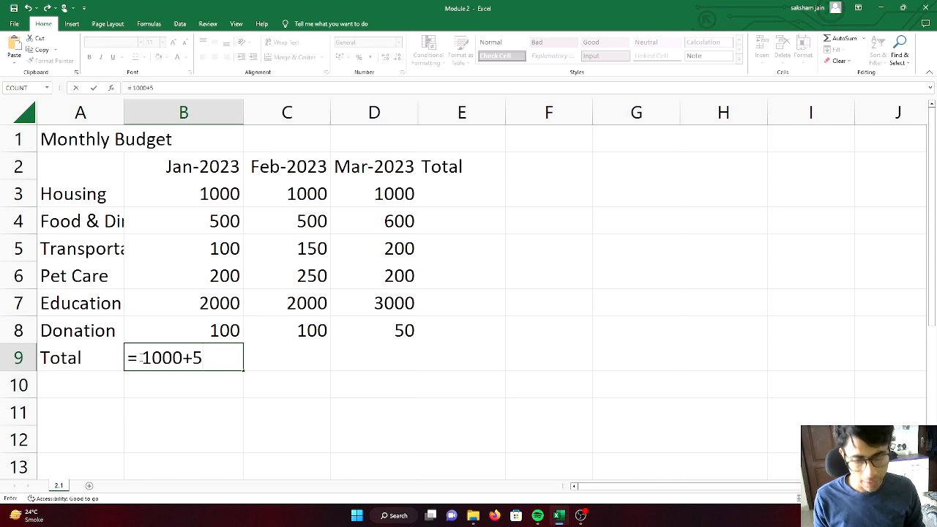
text(00+100)
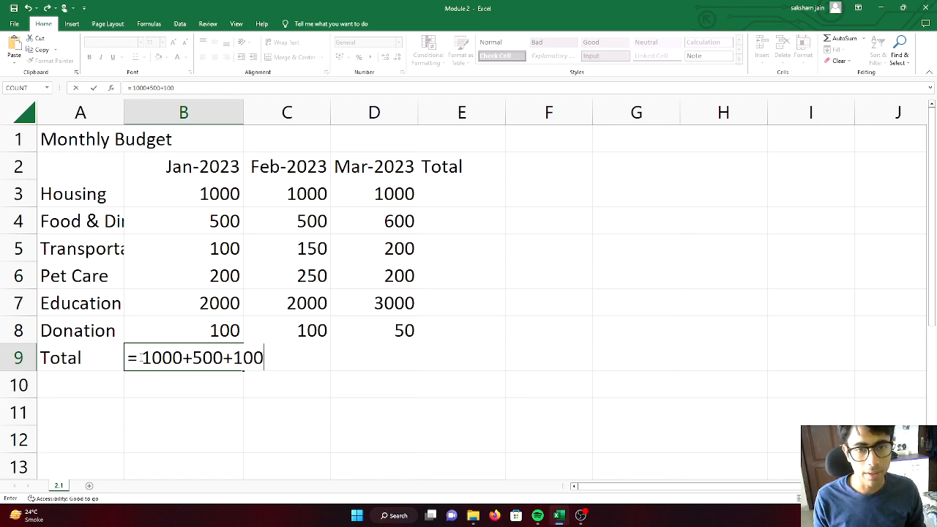
text(+200)
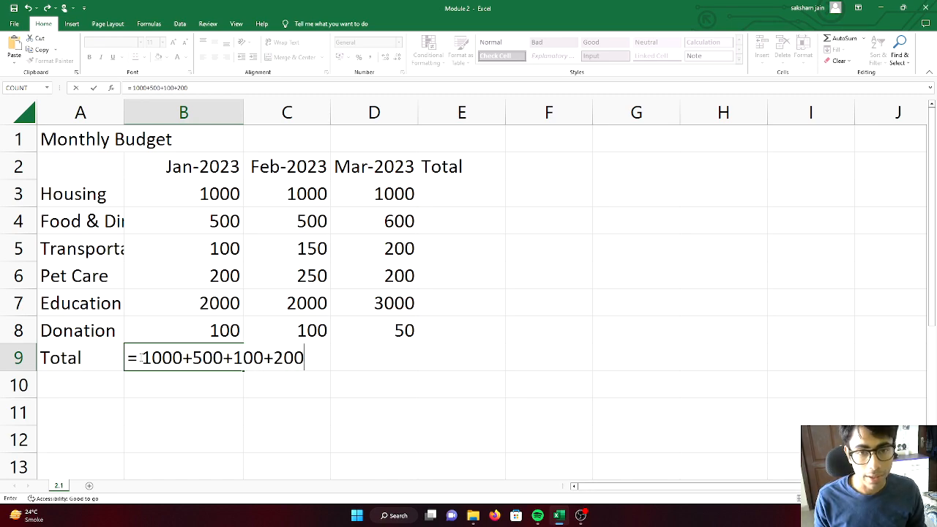
text(+2000)
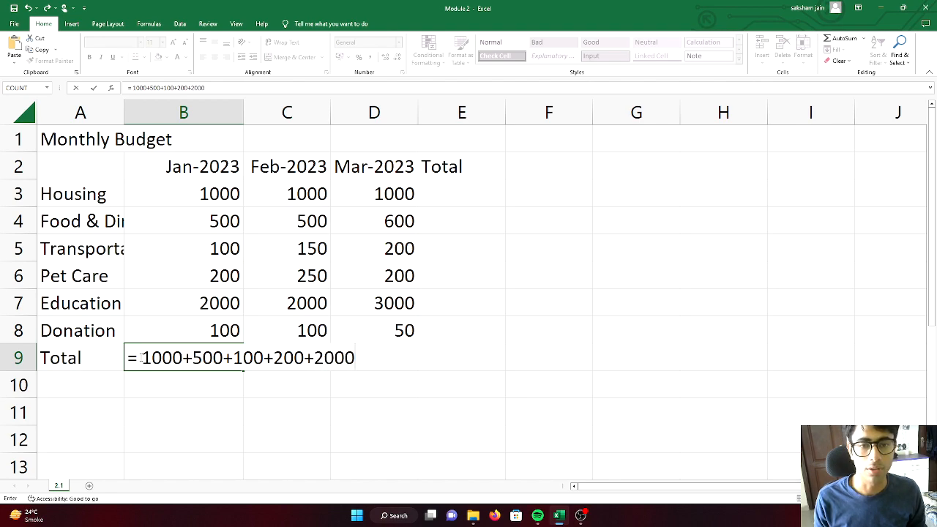
text(+100)
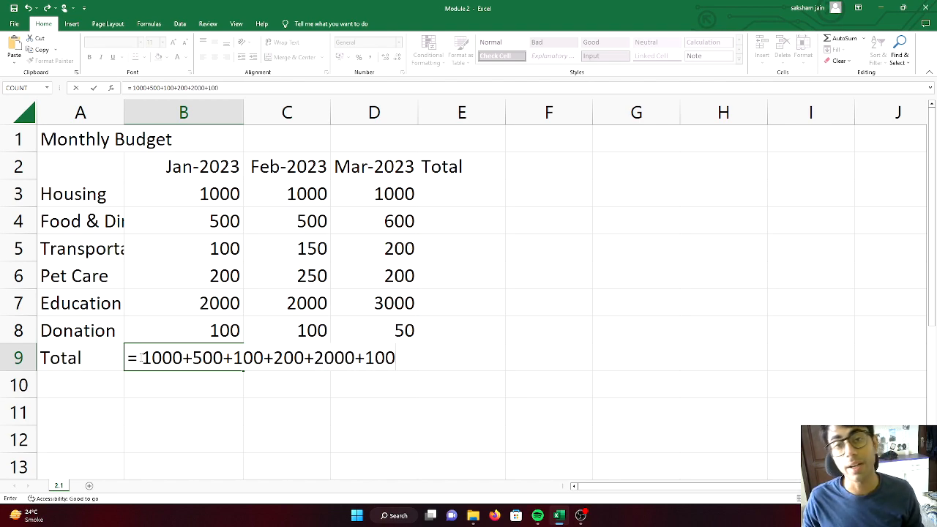
key(ctrl+Return)
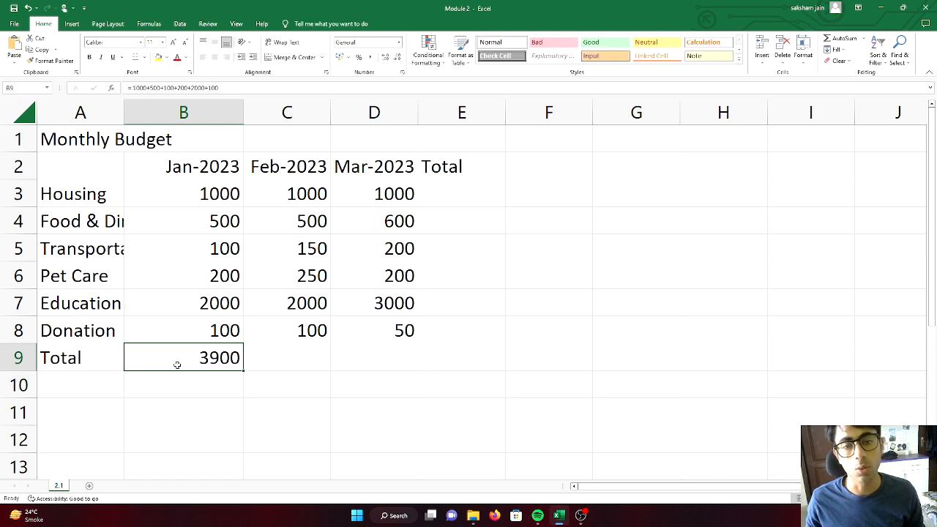
Enter the Housing total in cell E3 as the formula =1000+1000+1000.
double_click(441, 195)
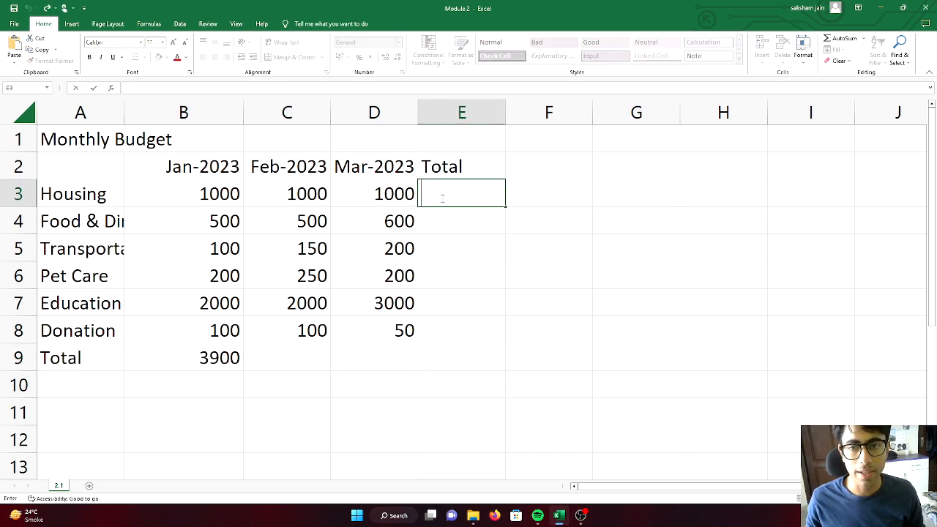
text(=1)
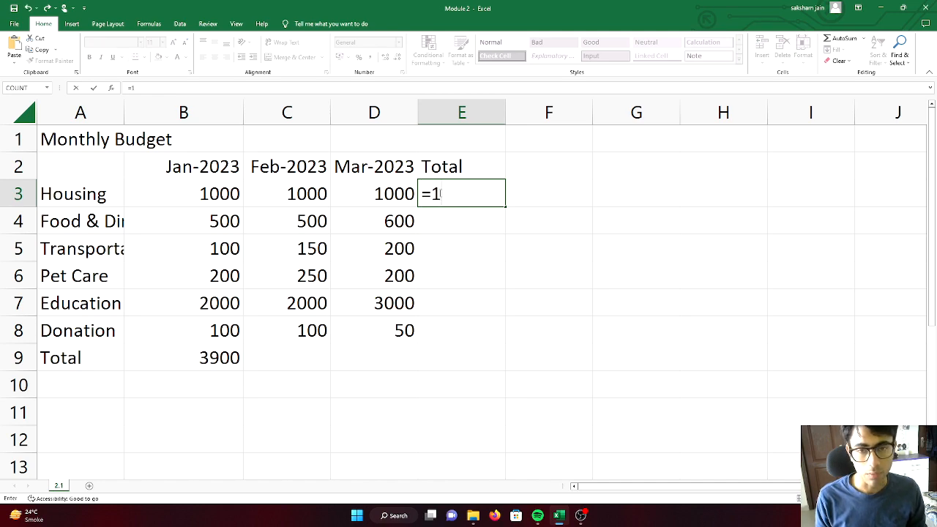
text(000+1000+1000)
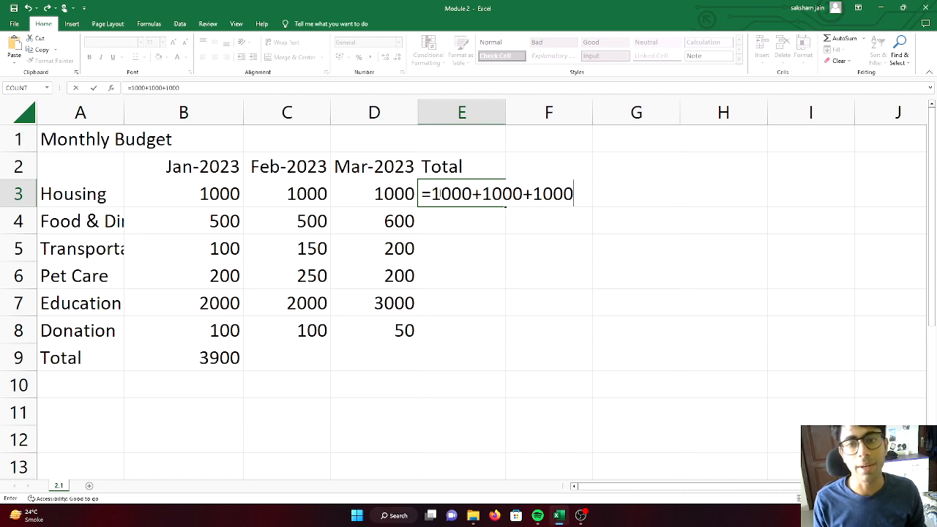
key(Return)
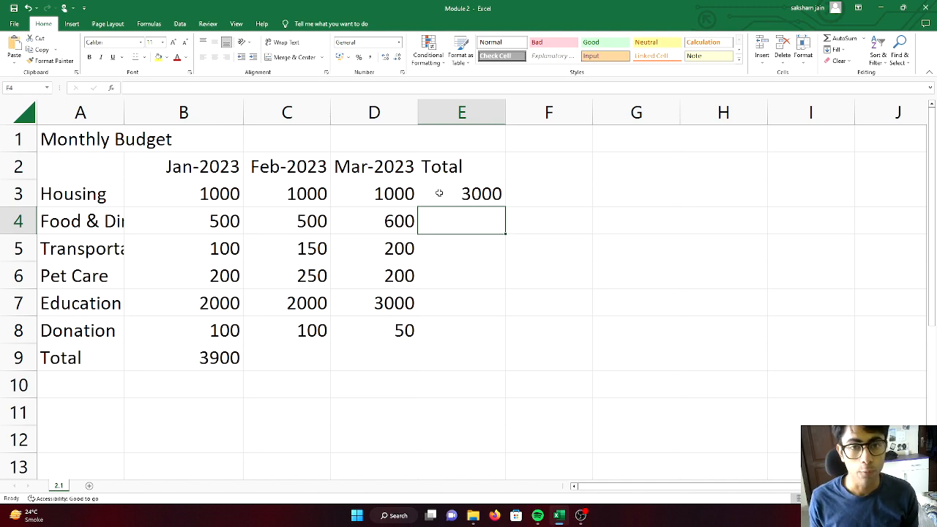
Temporarily set the January transportation amount in B5 to 200 to test the B9 total, and restore it to 100.
double_click(231, 249)
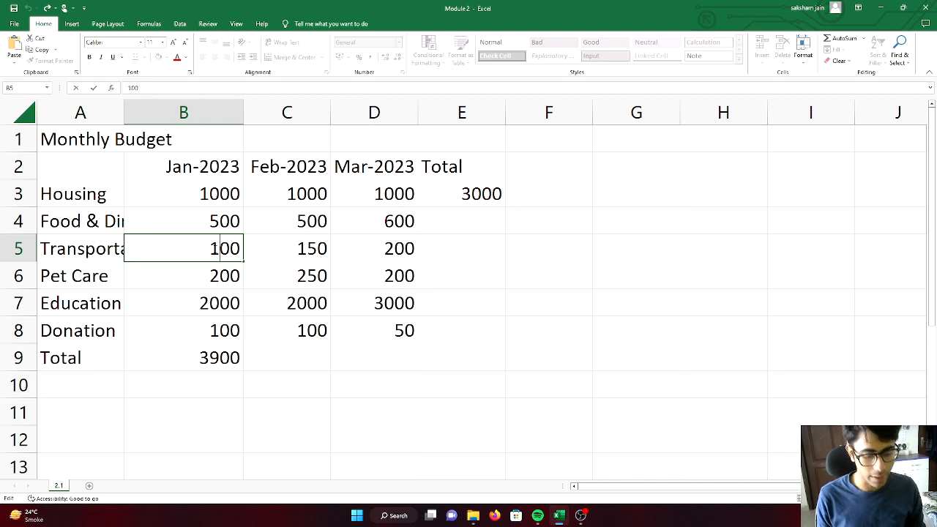
key(BackSpace)
text(2)
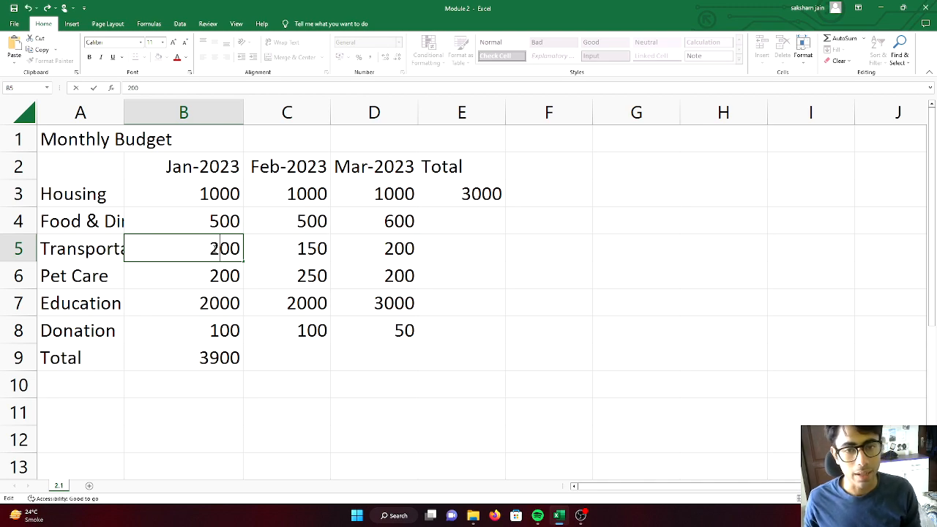
key(Return)
click(213, 357)
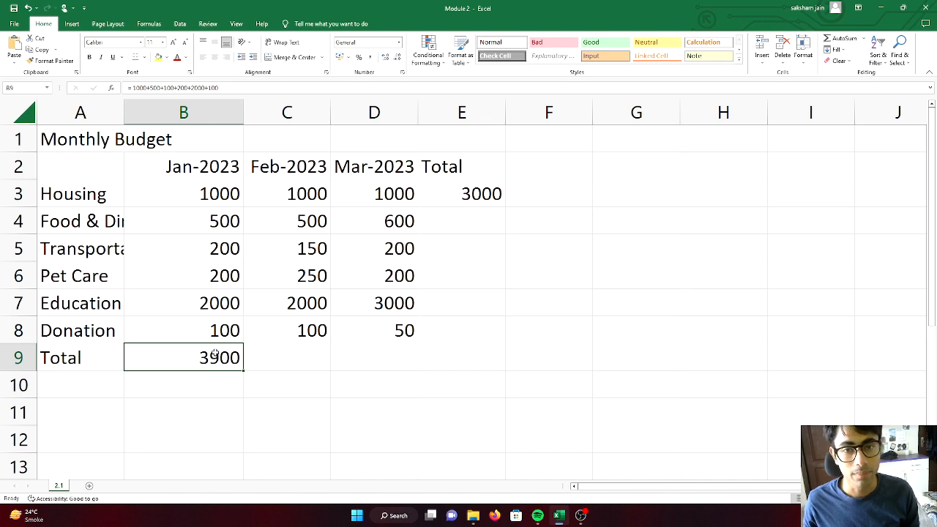
double_click(217, 251)
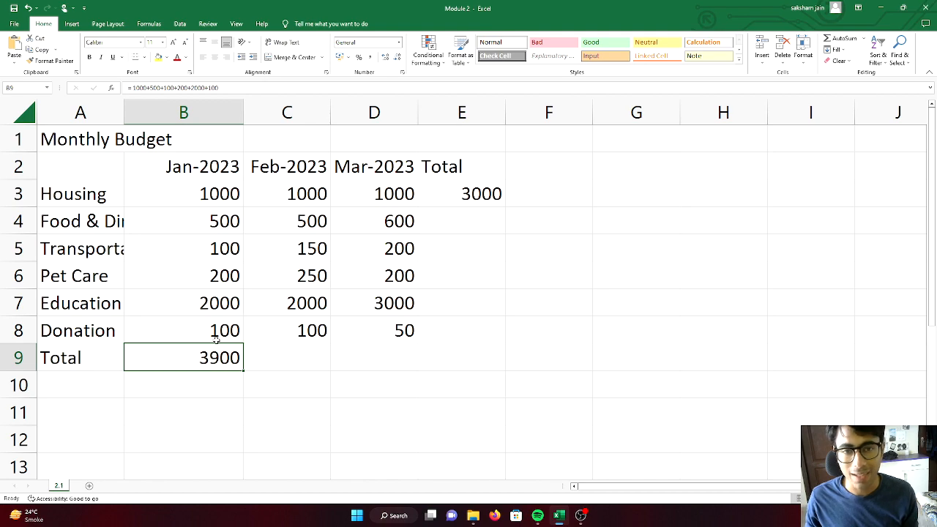
Compare the January amounts in B3:B8 with the literal numbers in the B9 total formula.
click(217, 196)
drag(217, 197, 203, 324)
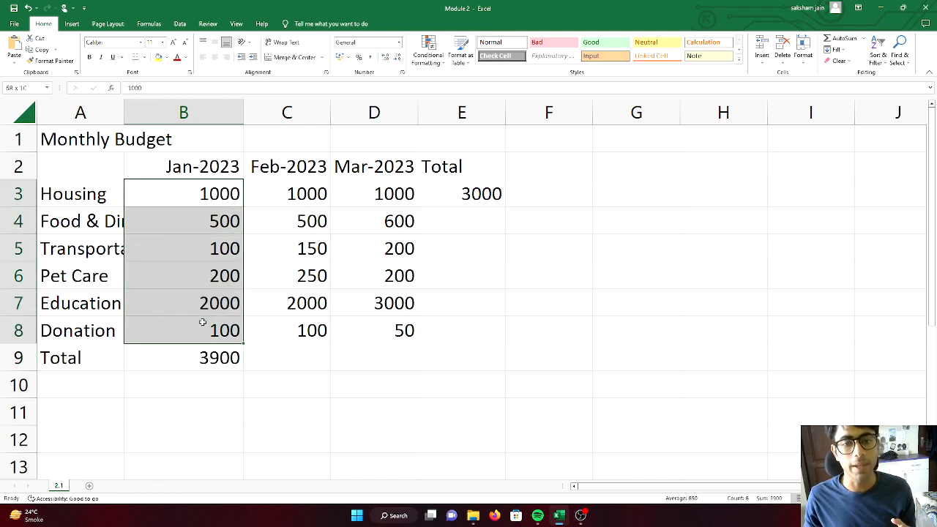
click(253, 242)
drag(211, 195, 202, 317)
click(190, 202)
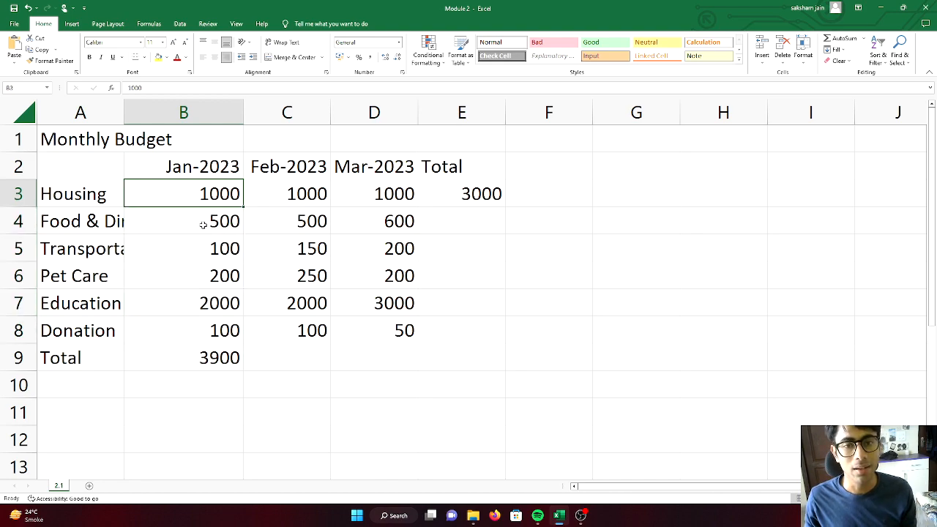
click(206, 230)
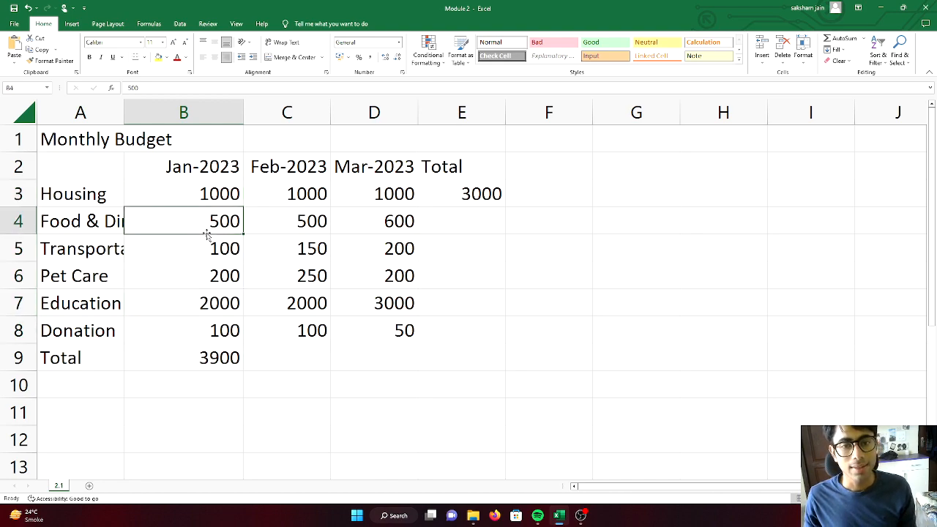
double_click(209, 366)
click(209, 382)
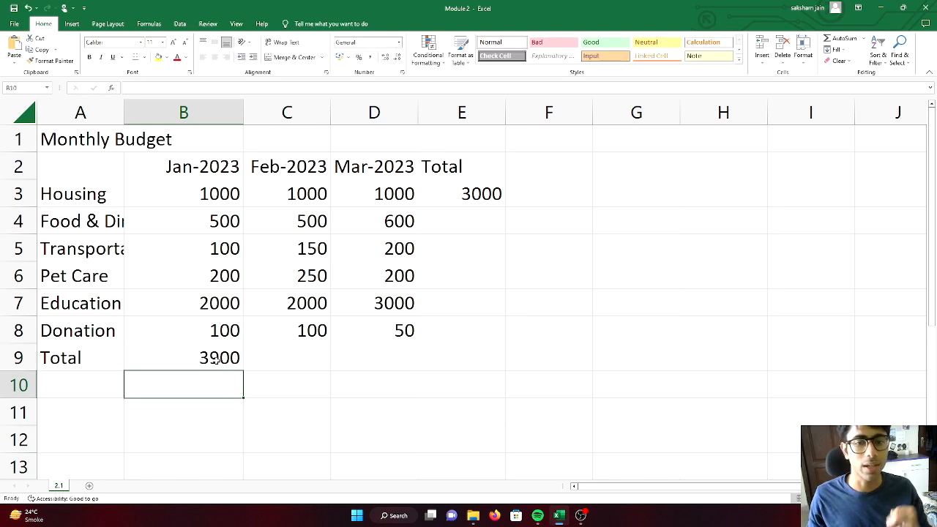
Delete the literal-number formula from the January total cell B9.
double_click(215, 360)
drag(397, 357, 141, 358)
key(BackSpace)
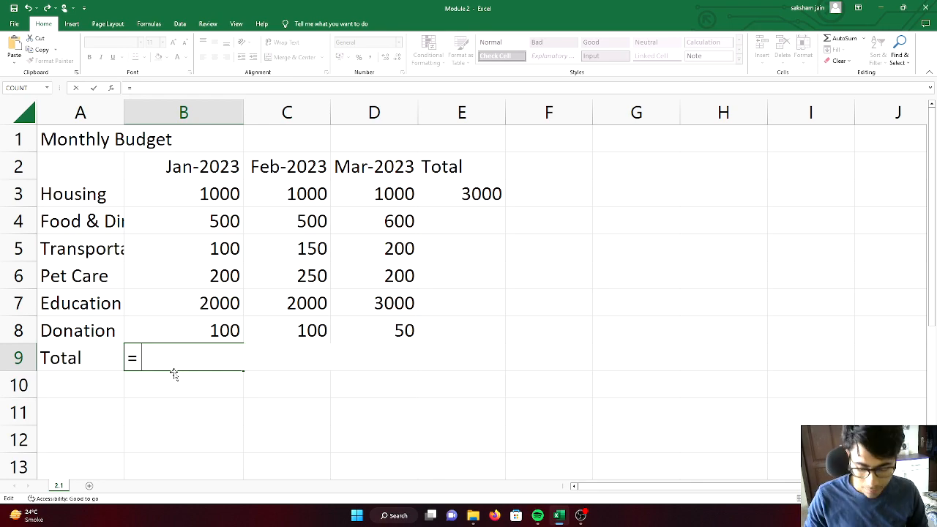
key(BackSpace)
click(173, 418)
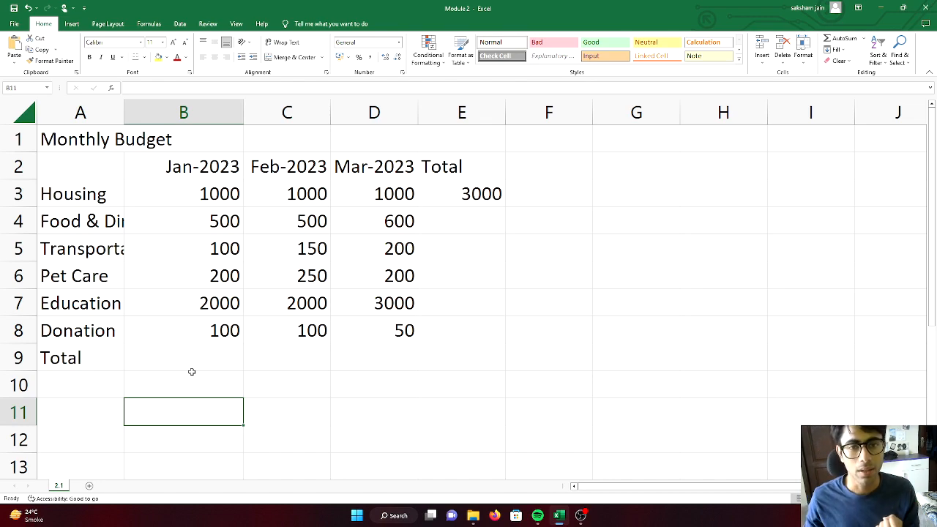
Examine how column letters and row numbers identify individual cells, using B2, C2, B3, C5 and B7 as examples.
click(205, 166)
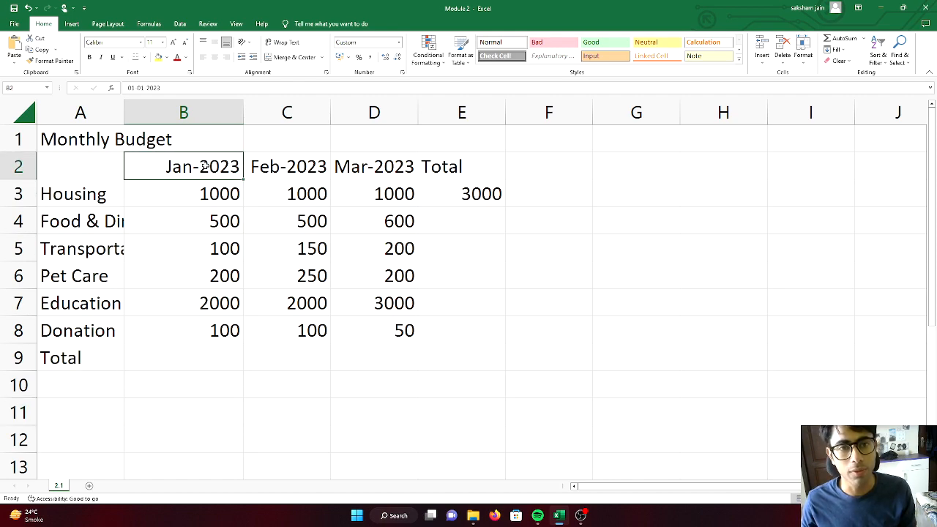
click(196, 116)
click(10, 168)
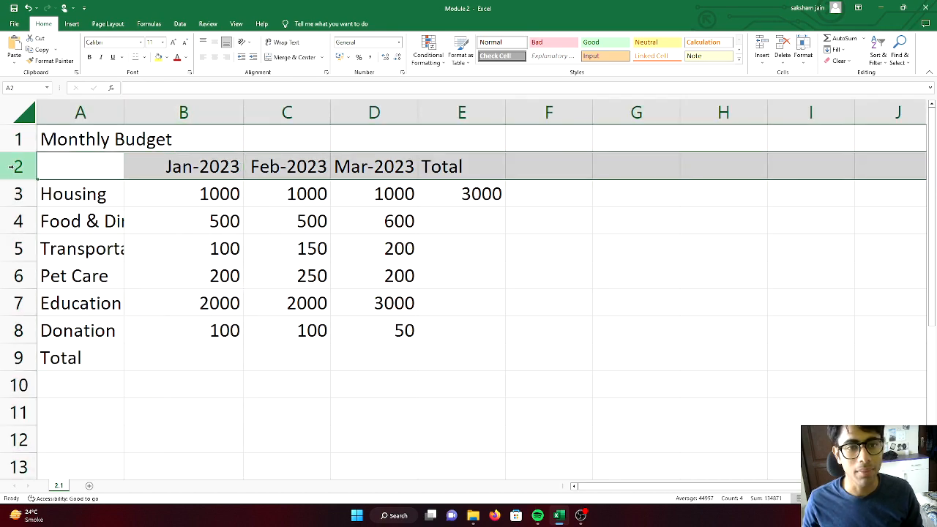
click(220, 167)
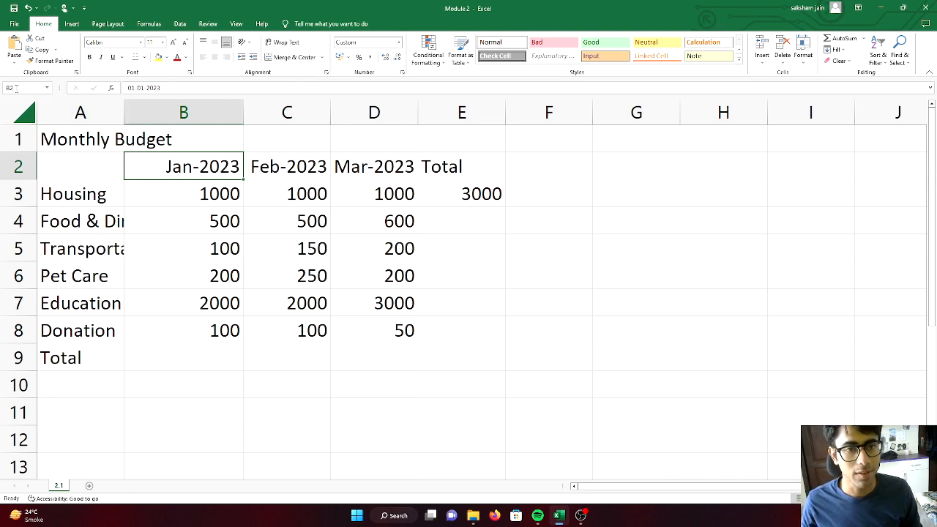
click(253, 178)
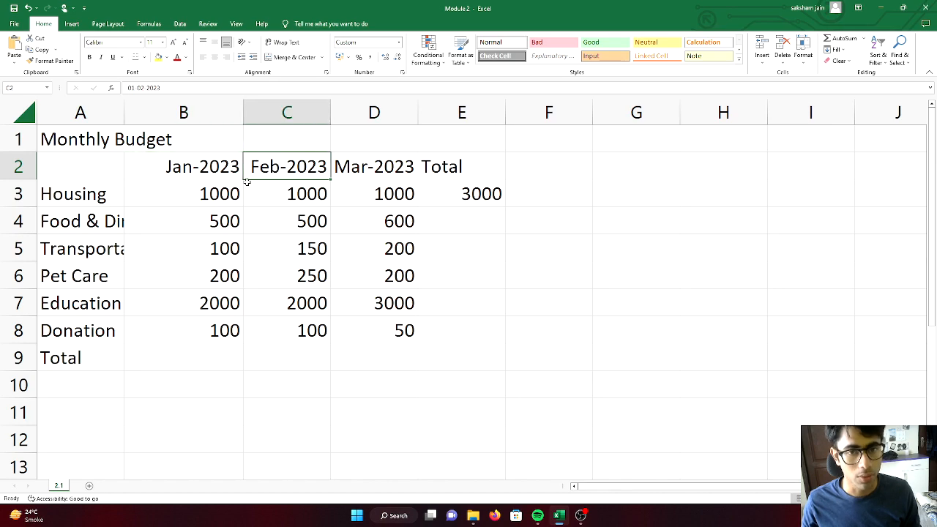
click(220, 192)
click(302, 251)
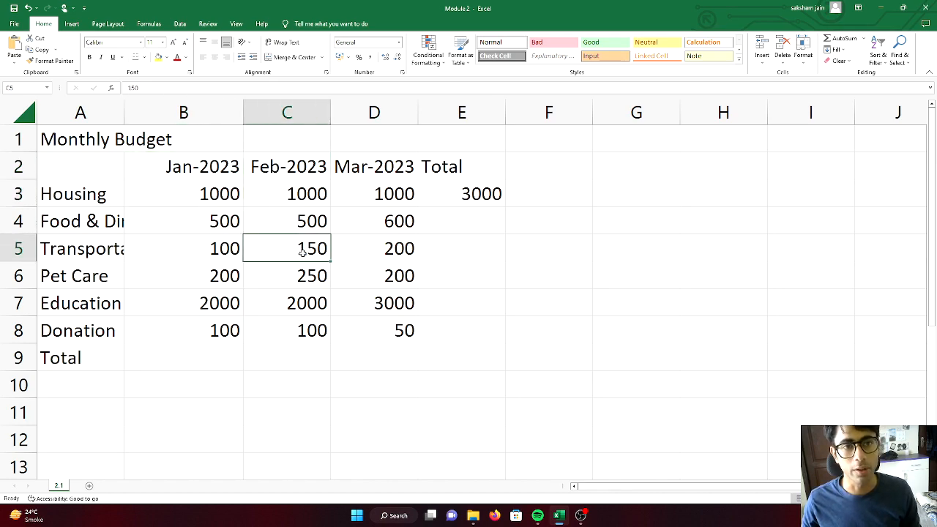
click(209, 300)
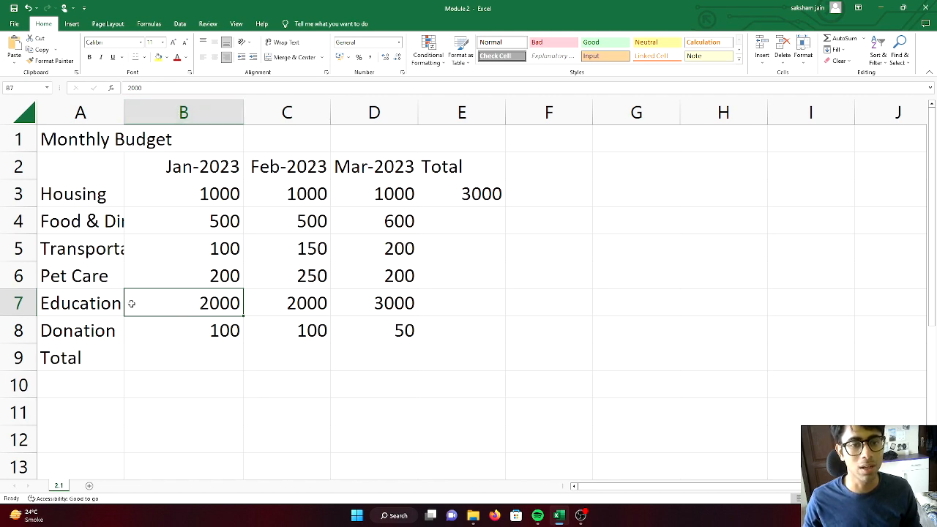
Check the cell references of the February donation amount in C8 and the March housing amount in D3.
click(296, 328)
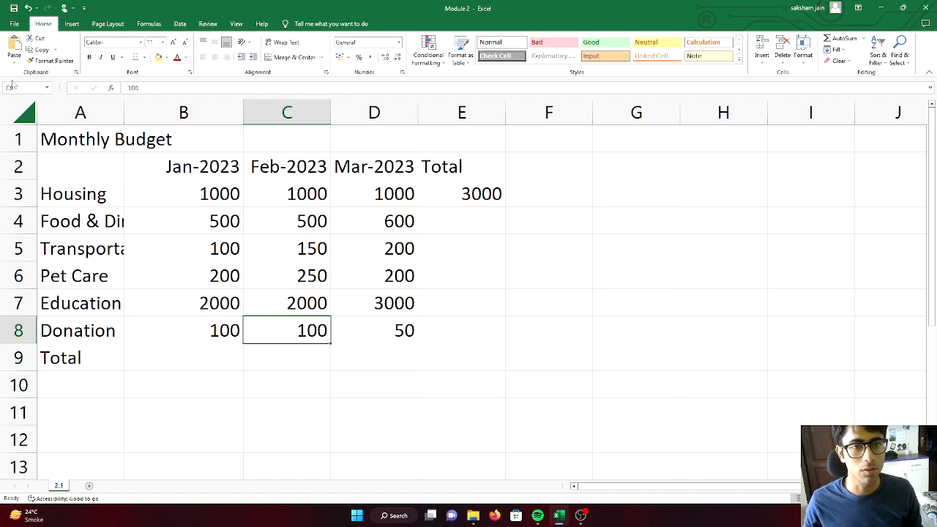
click(379, 201)
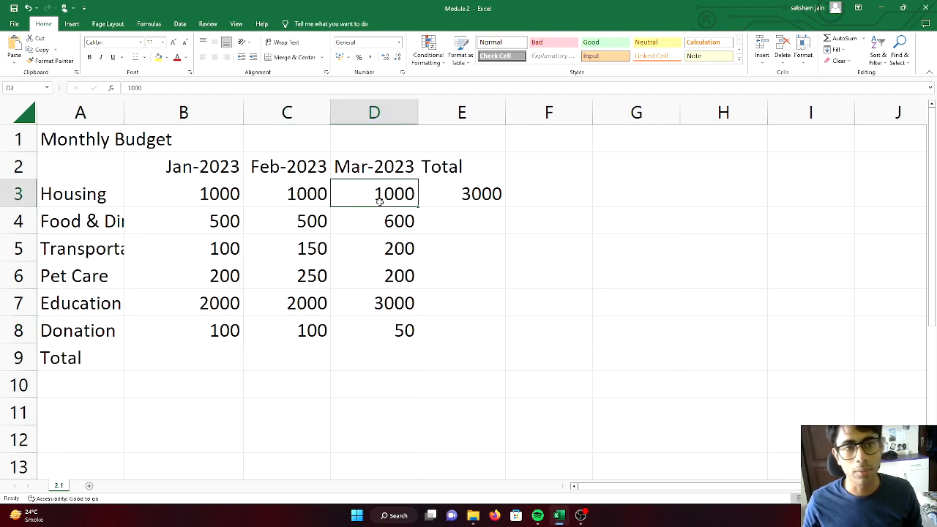
Start a formula in the January total cell B9, trying references to column B and to cells B2 through B8 in turn.
click(168, 351)
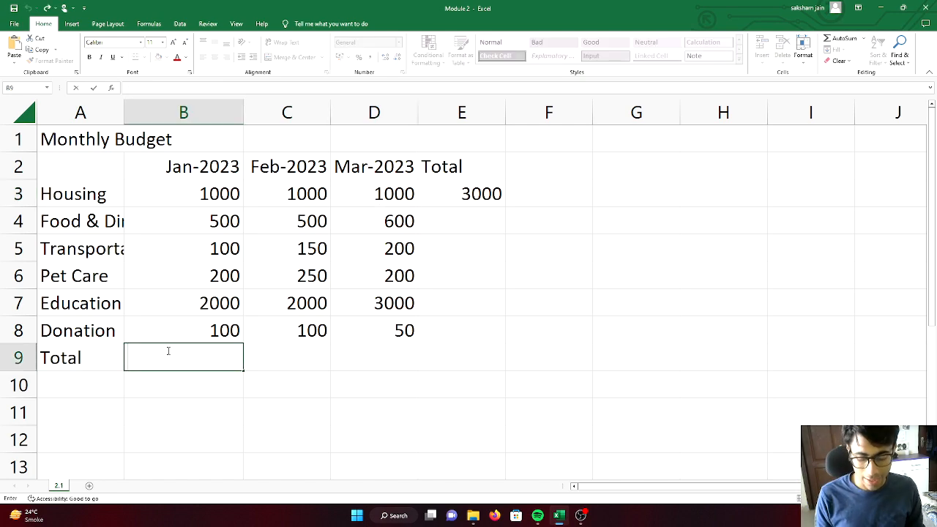
text(=)
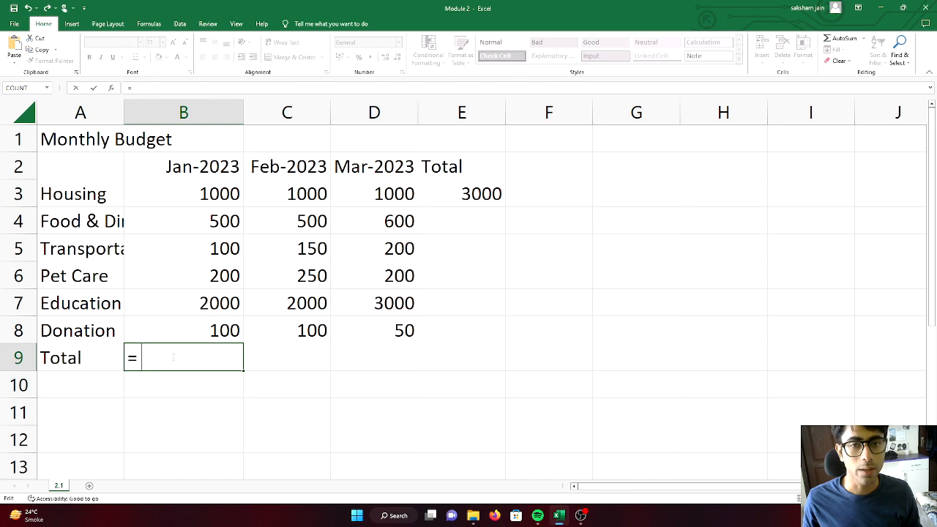
click(184, 112)
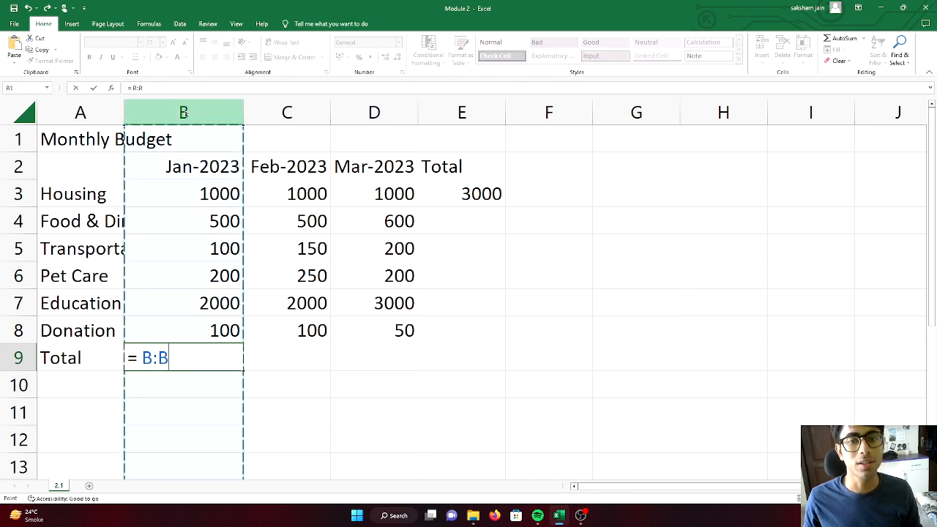
click(189, 168)
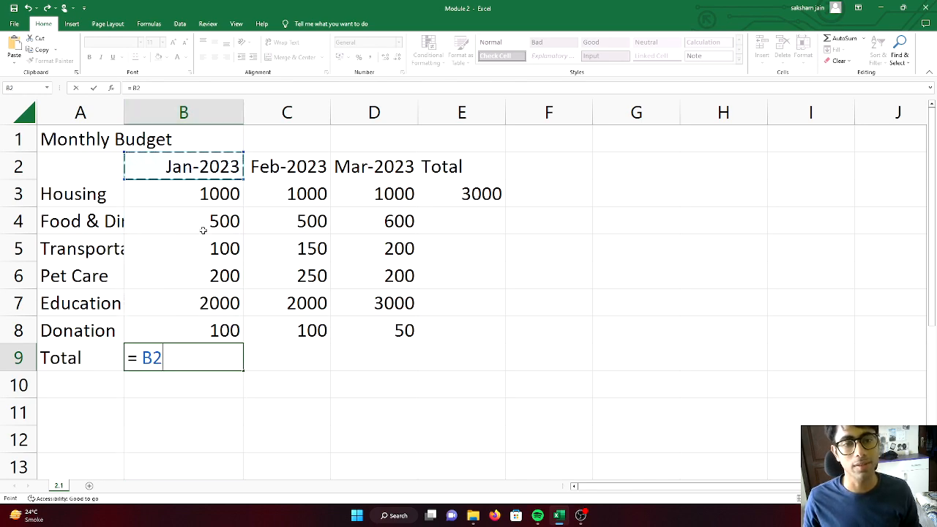
click(204, 196)
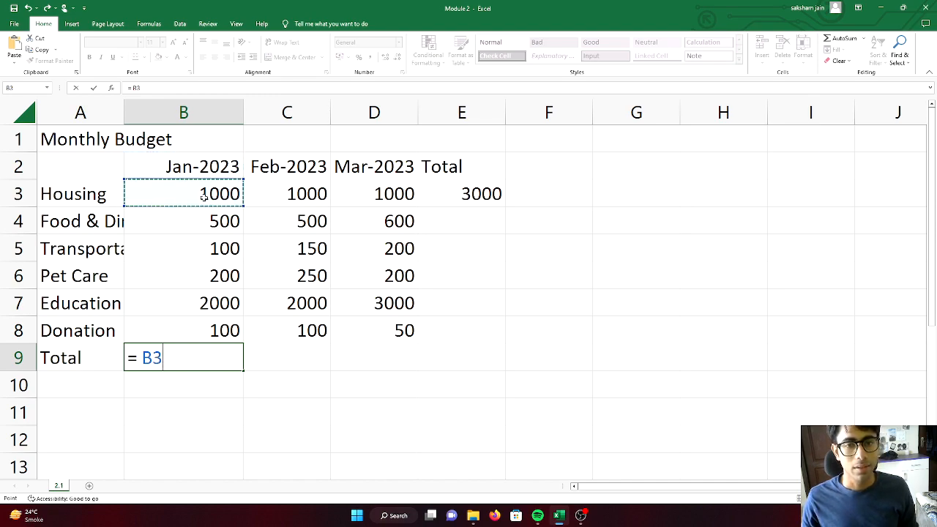
click(192, 225)
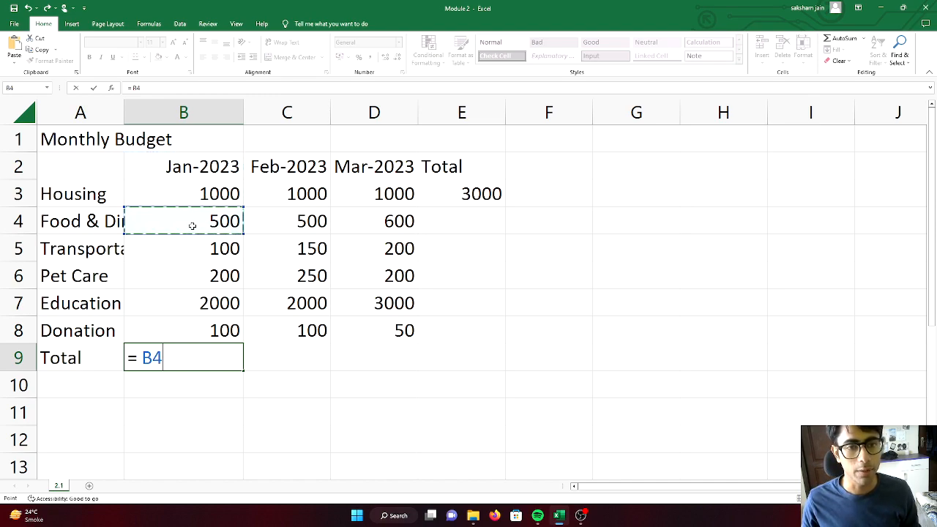
click(189, 258)
click(188, 281)
click(184, 306)
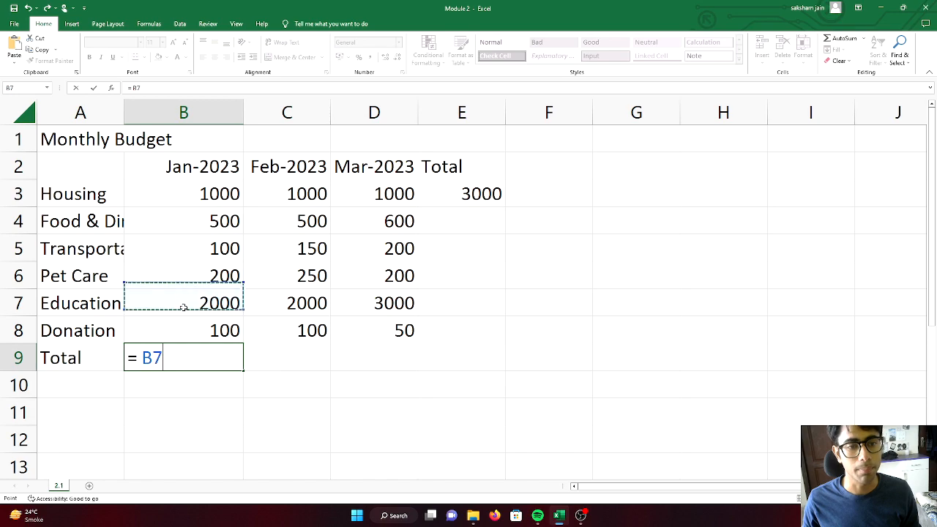
click(184, 333)
Enter the January total in B9 as the cell-reference formula =B3+B4+B5+B6+B7+B8.
key(BackSpace)
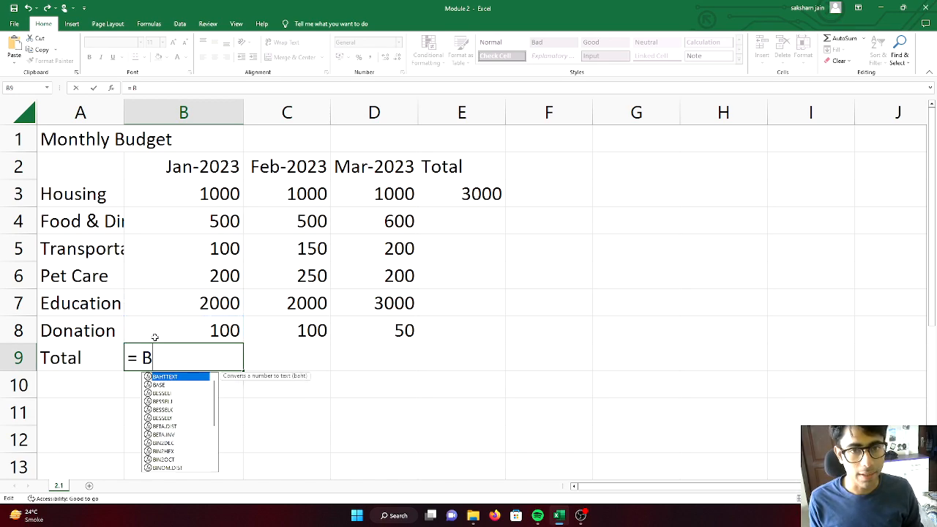
text(3+)
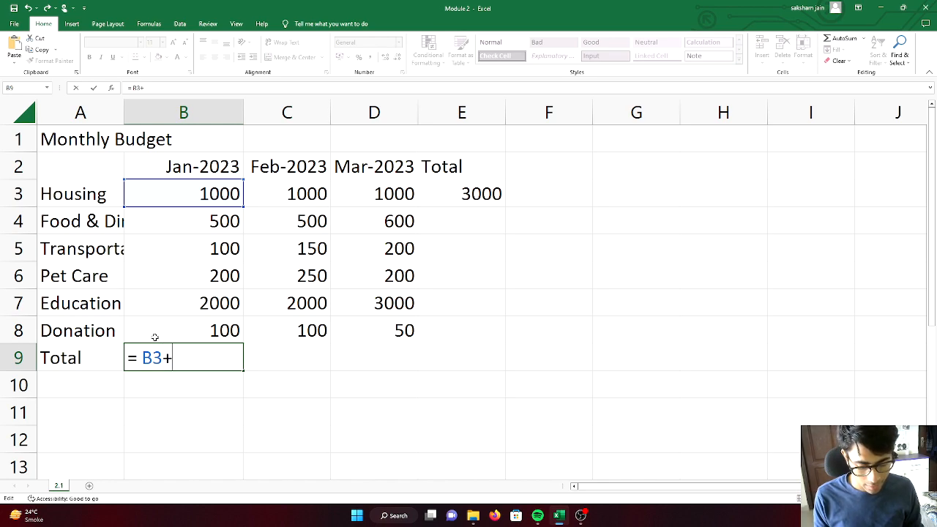
text(B4+B)
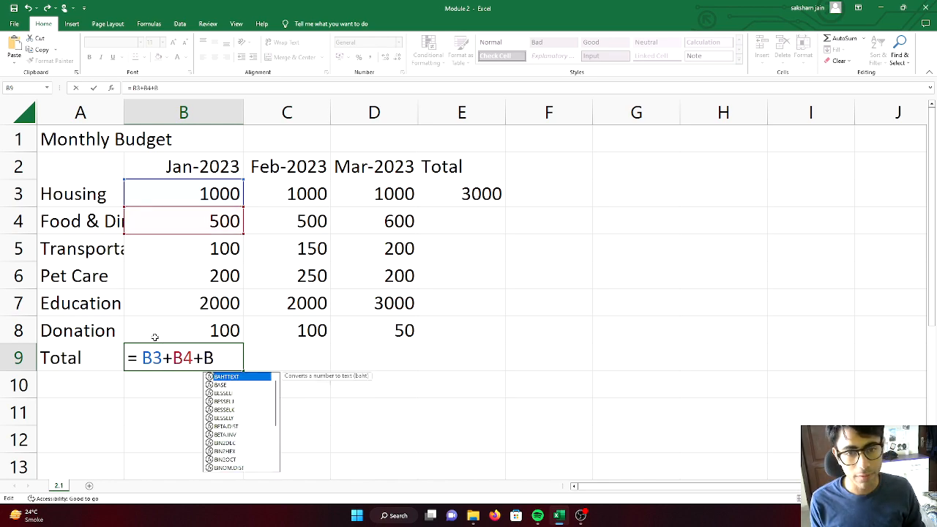
text(5+B6)
key(Return)
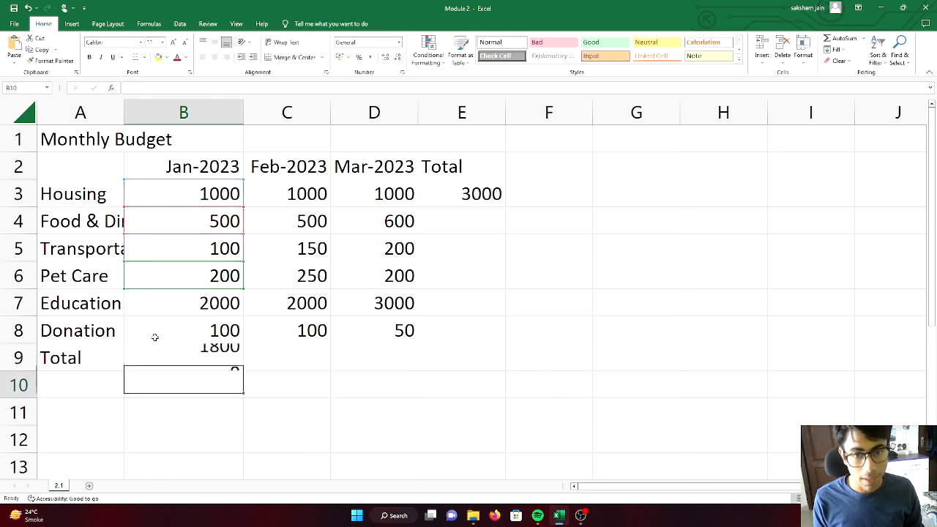
double_click(218, 349)
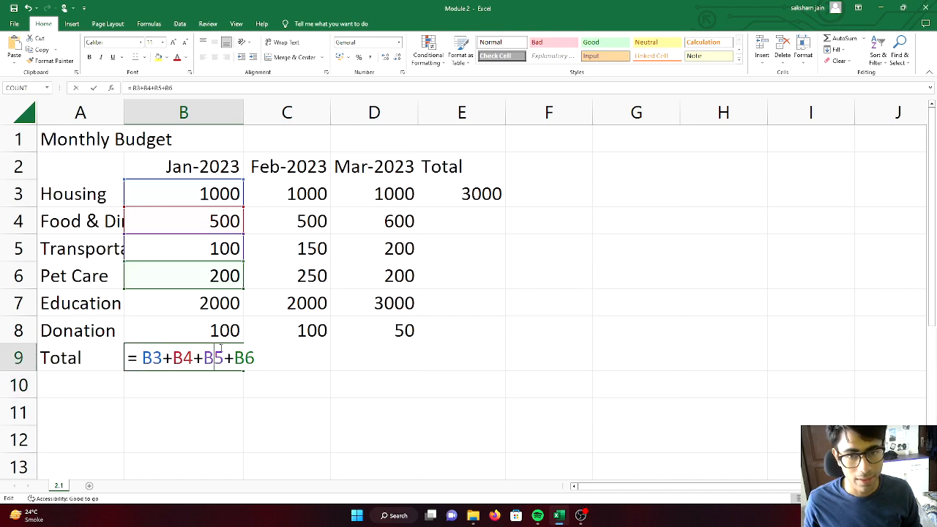
text(+B7)
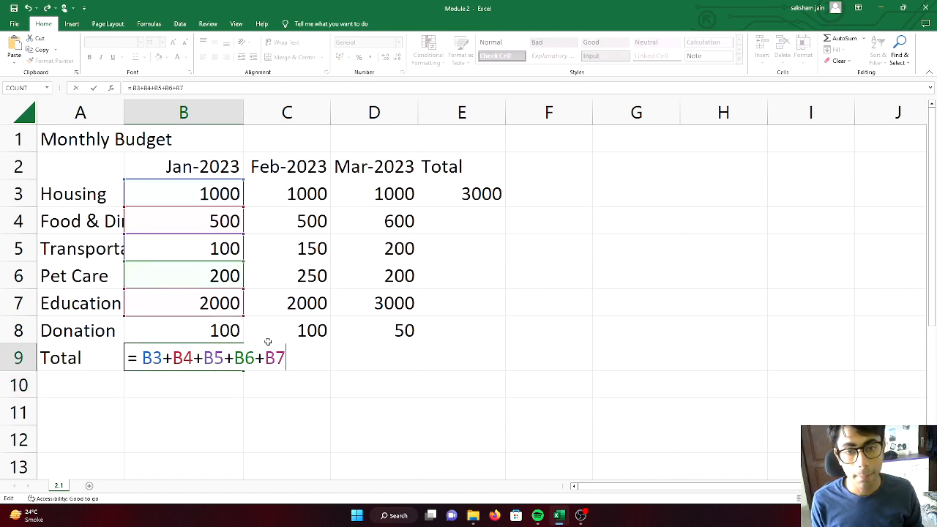
text(+B8)
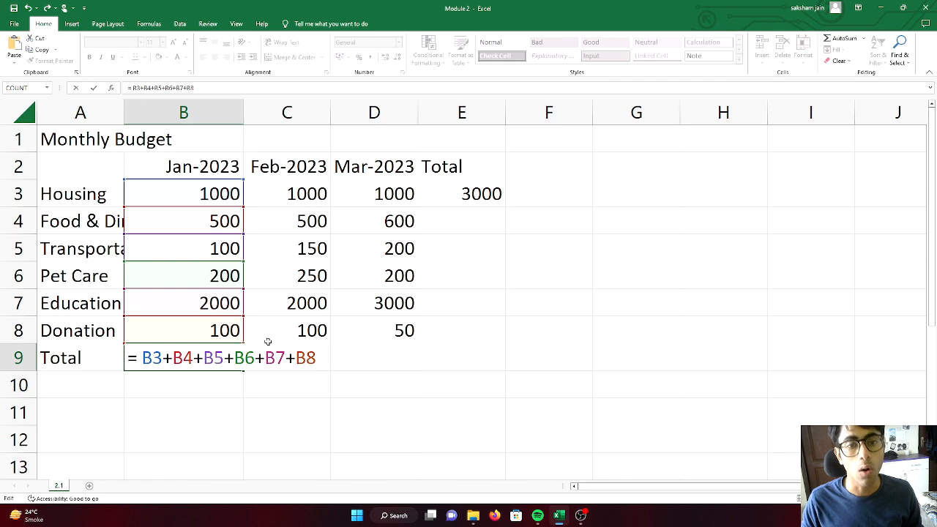
key(Return)
Check the January amounts from B3 to B8 against the references in the B9 total formula.
click(198, 190)
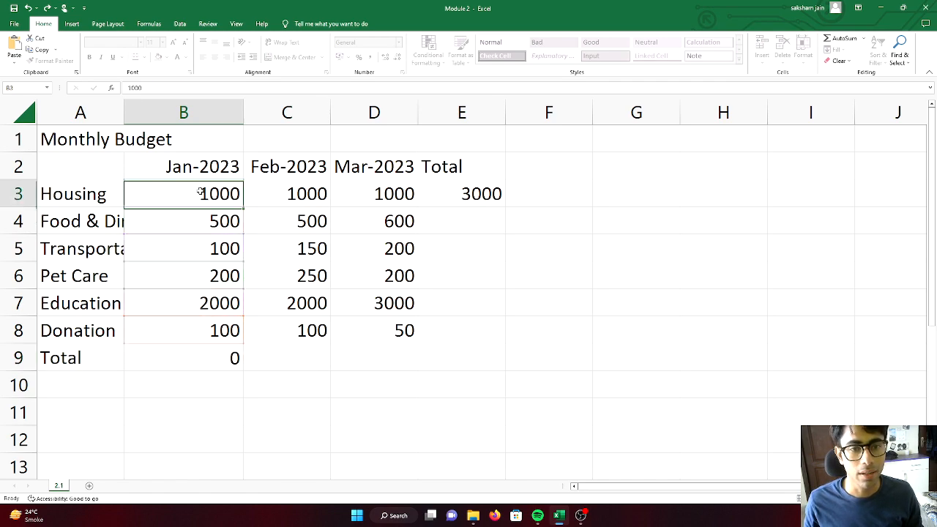
click(197, 221)
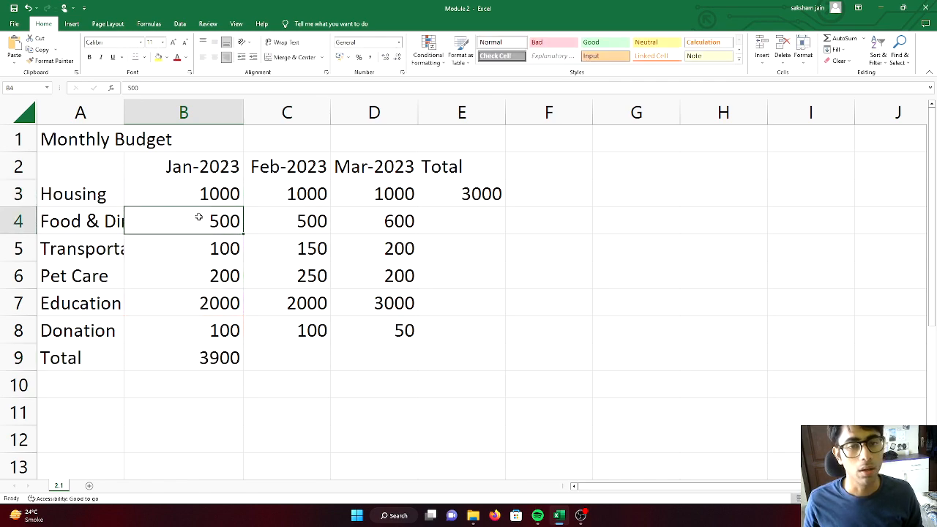
click(194, 333)
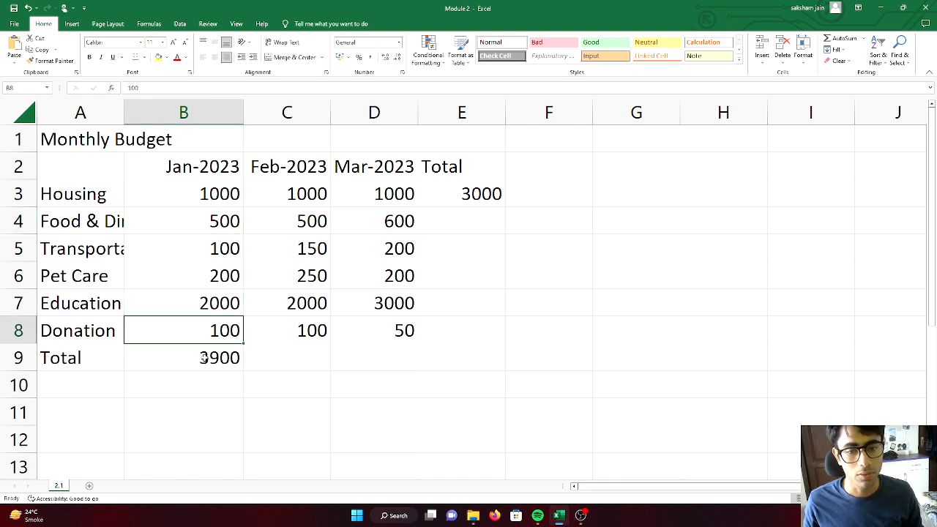
click(208, 358)
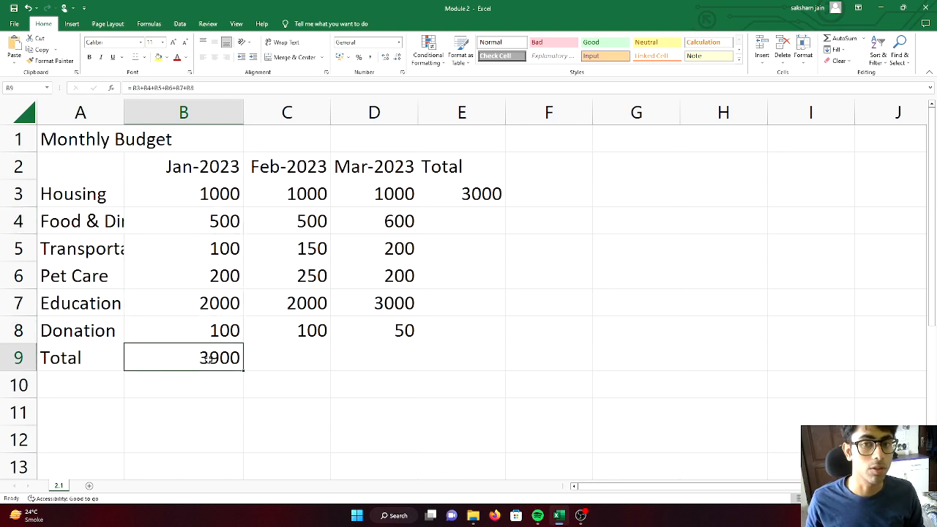
Replace the literal-number housing total in E3 with a formula referencing B3, C3 and D3, separated by commas.
click(474, 196)
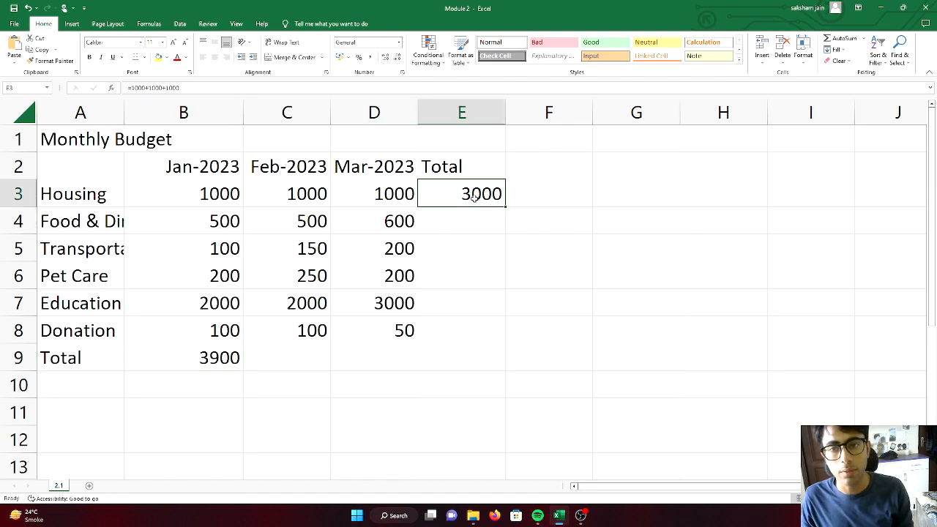
key(BackSpace)
text(=)
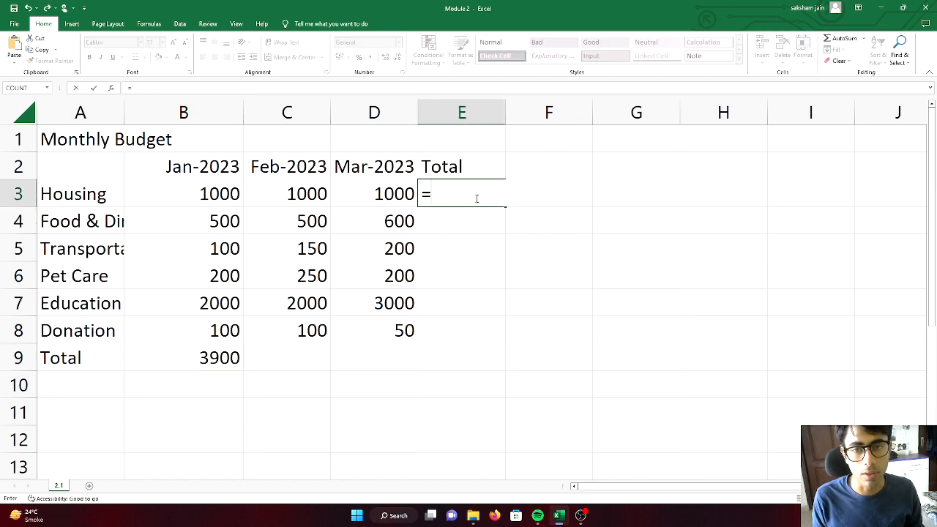
click(454, 244)
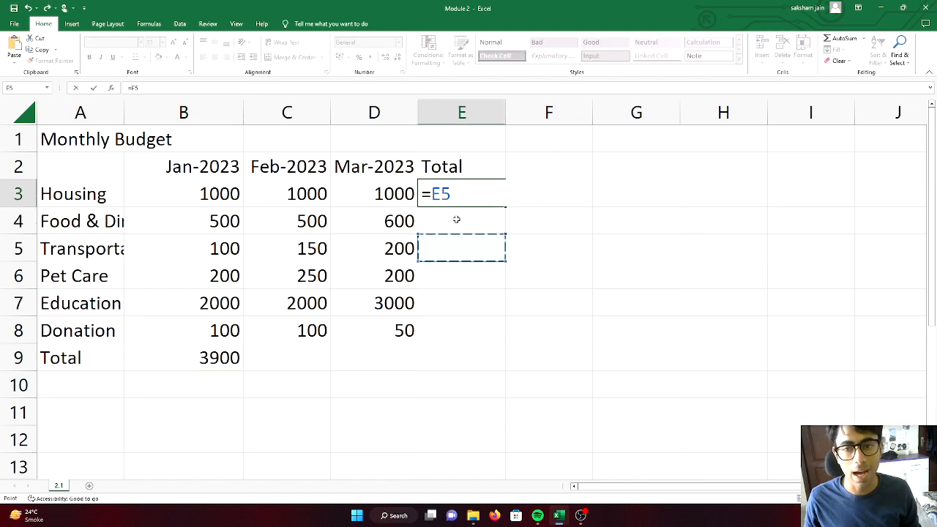
click(204, 194)
text(,)
click(313, 194)
text(,)
click(351, 193)
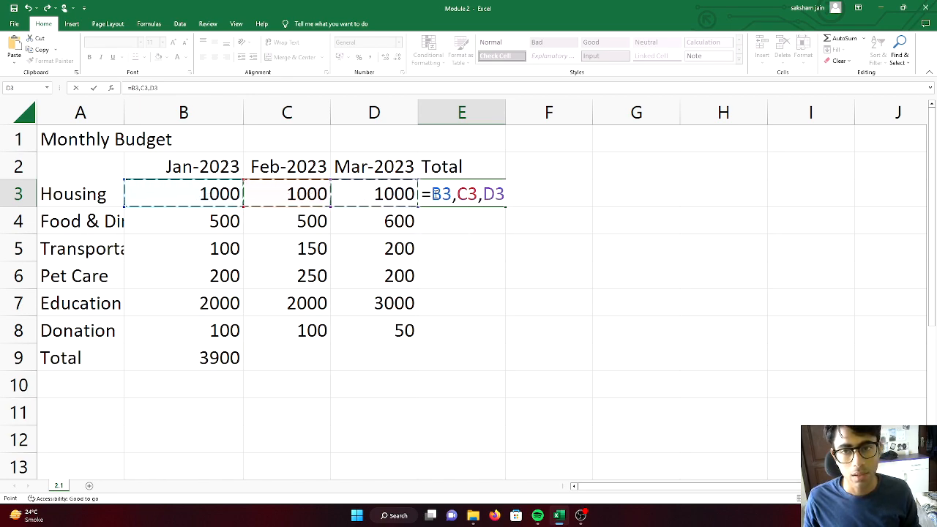
Change the commas in the E3 housing total formula to plus signs so that it adds B3+C3+D3.
click(455, 194)
key(BackSpace)
text(+)
key(Right)
key(Right)
key(Right)
key(BackSpace)
text(+)
key(Return)
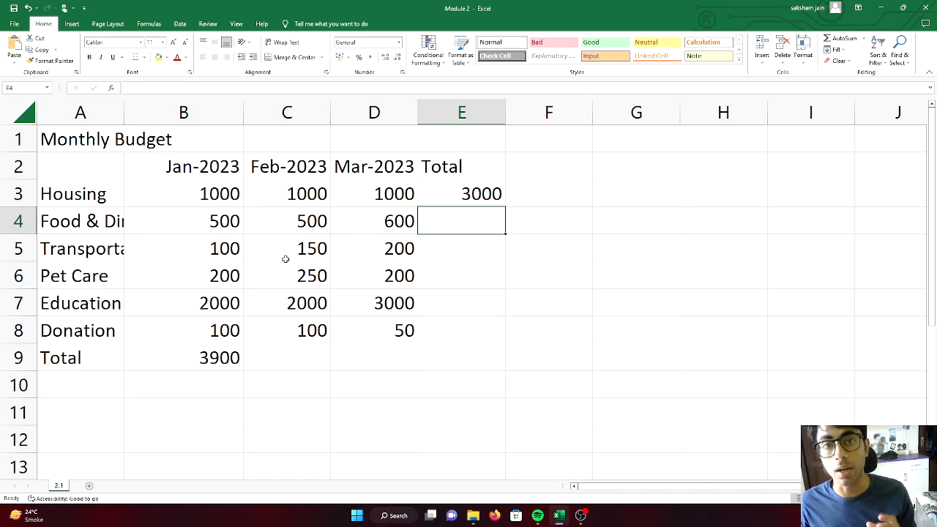
Temporarily set the January transportation amount in B5 to 200 to test the reference-based B9 total, and restore it to 100.
click(233, 254)
double_click(220, 253)
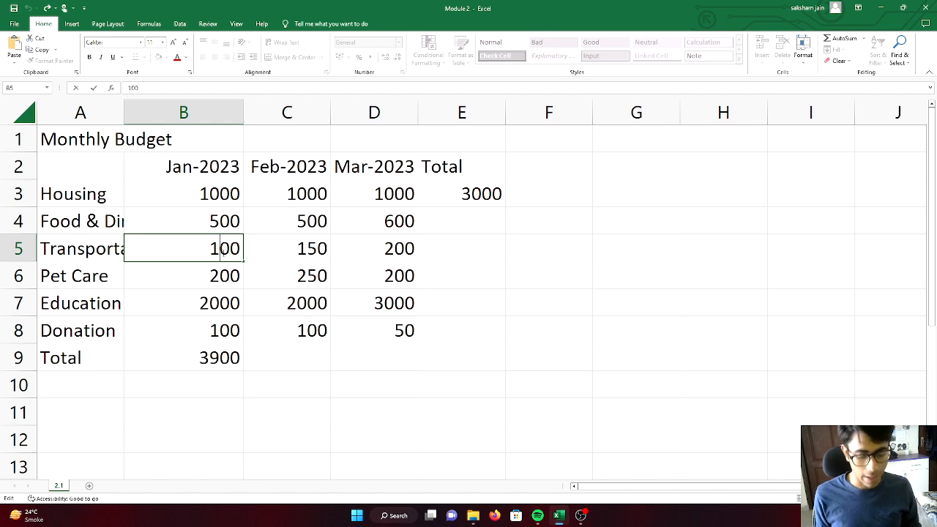
key(BackSpace)
text(2)
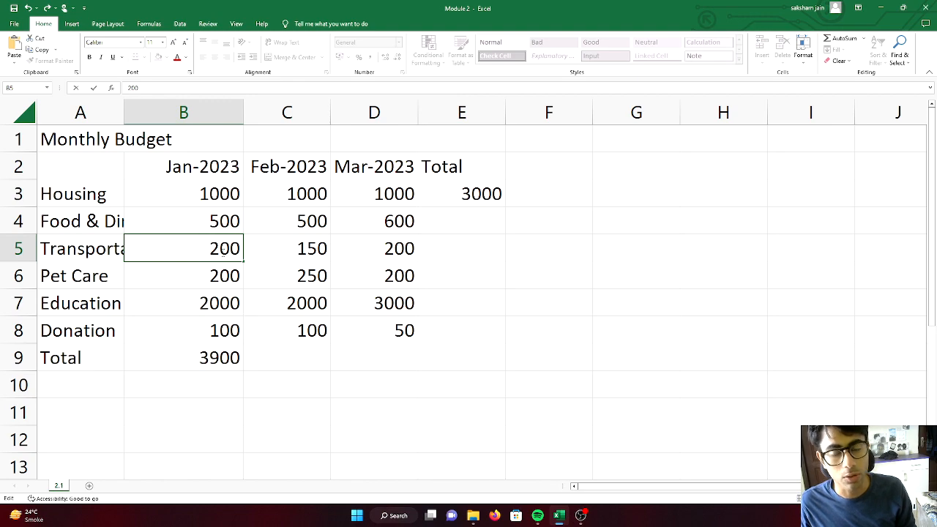
key(Return)
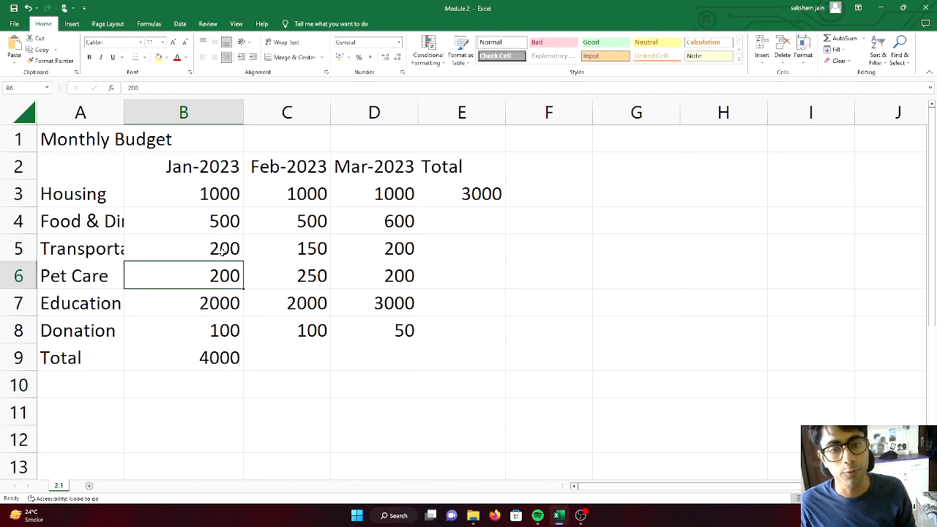
click(221, 249)
double_click(222, 249)
key(BackSpace)
text(1)
click(276, 330)
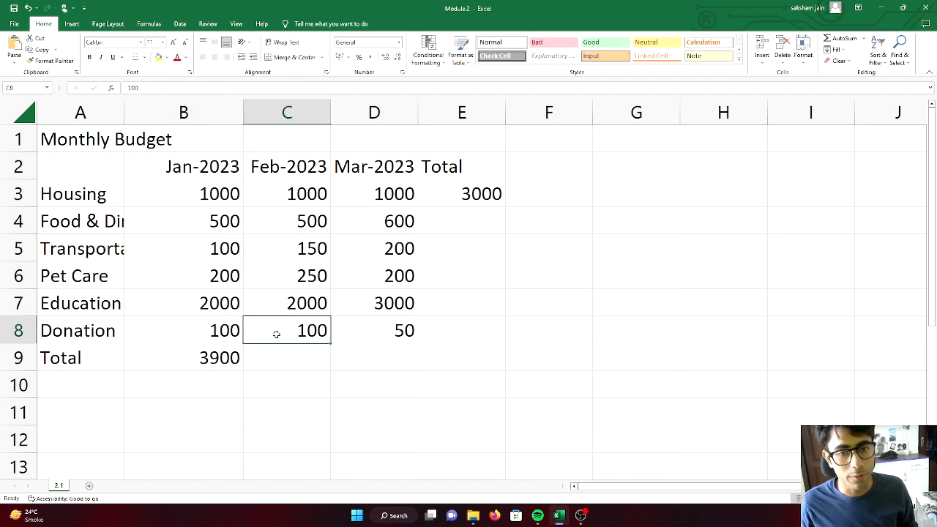
Clear the January housing amount in B3 to test the totals in B9 and E3, and re-enter 1000.
click(213, 192)
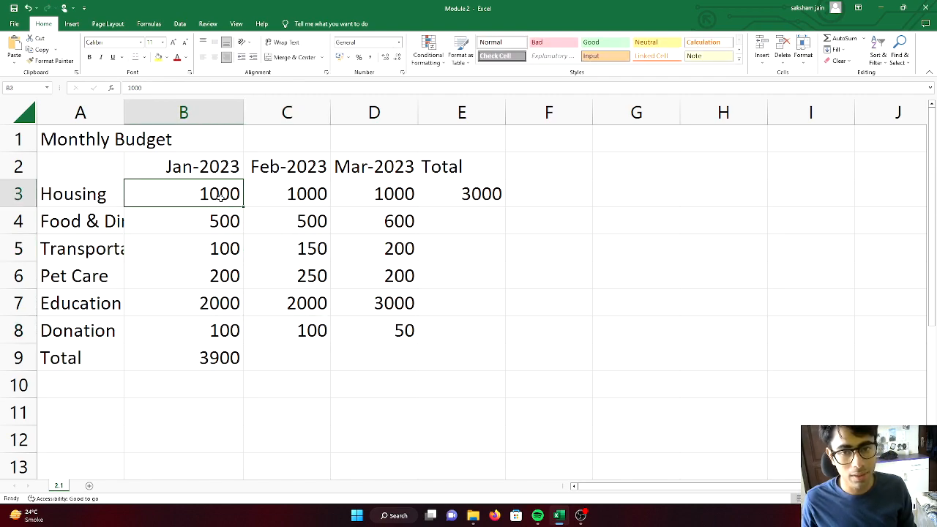
key(BackSpace)
key(Return)
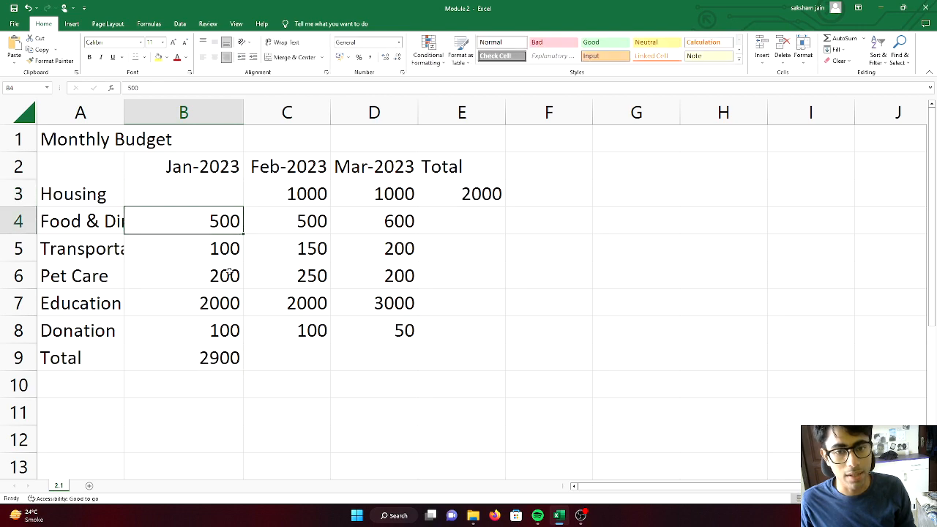
double_click(211, 199)
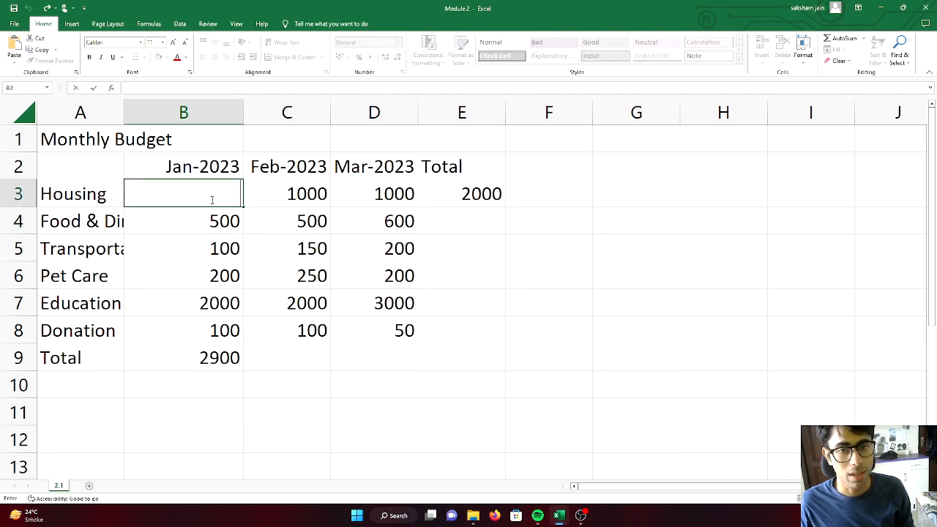
text(1000)
key(Return)
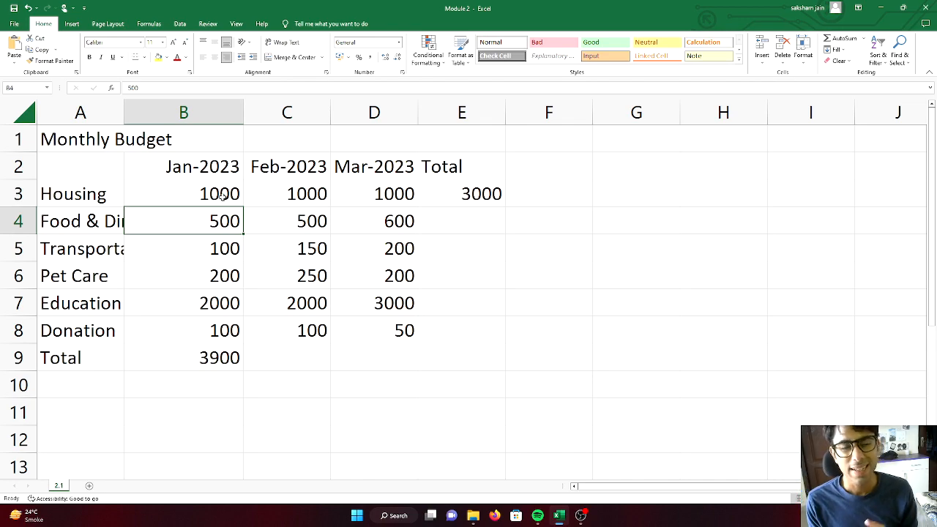
Review the January amounts in B3:B8 together with the reference-based total formula in B9.
drag(221, 194, 212, 347)
click(213, 336)
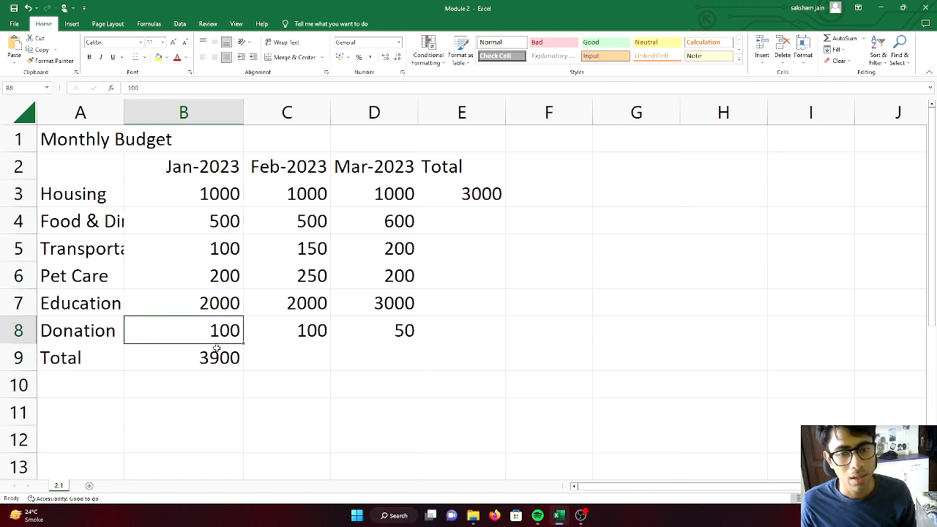
click(219, 354)
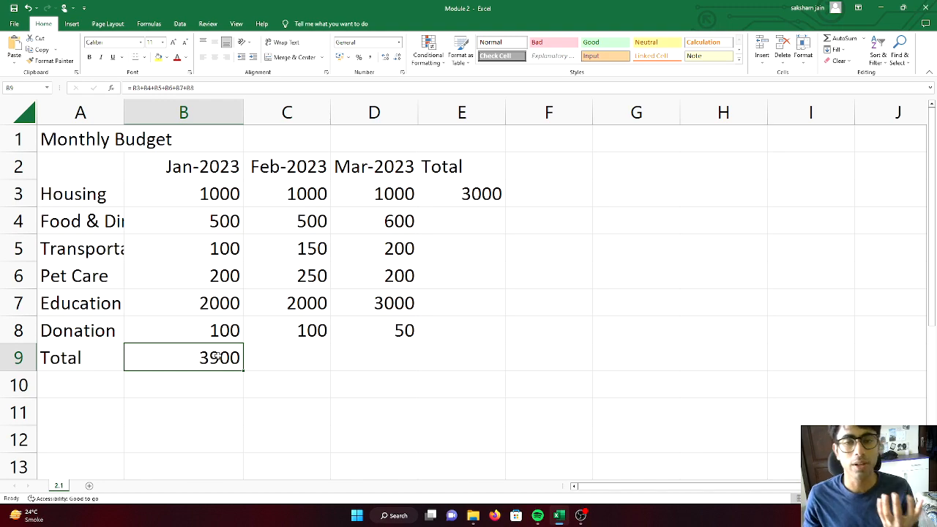
Try replacing the cell-by-cell addition in the January total B9 with =SUM(B3:B8), and undo the replacement.
double_click(218, 356)
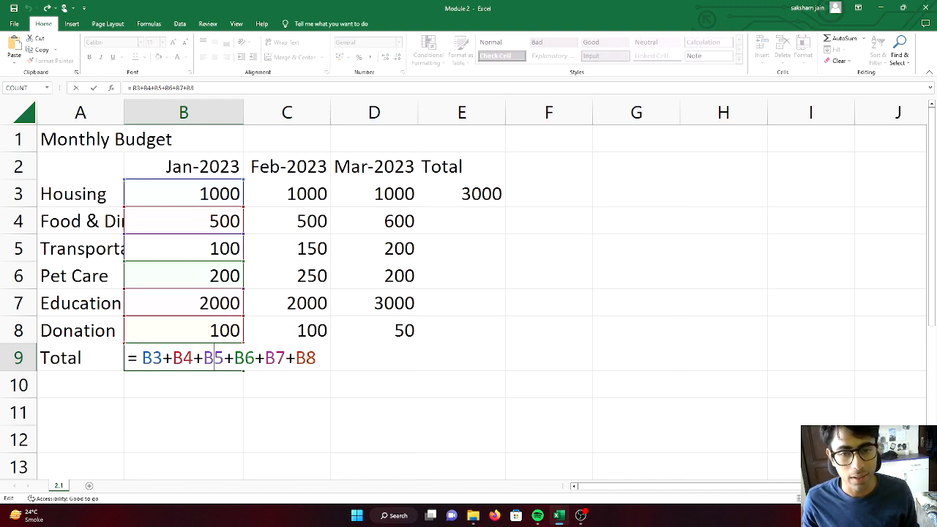
drag(316, 357, 139, 357)
text(SUM)
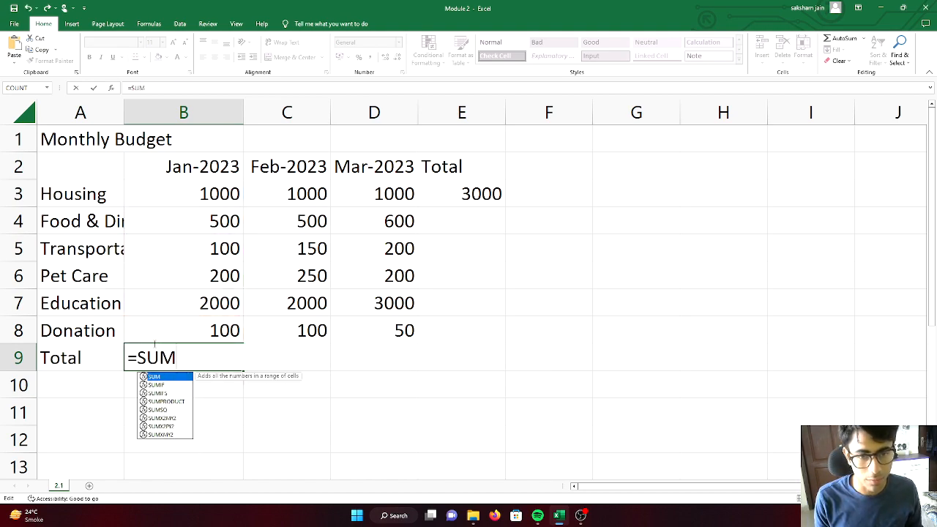
text(())
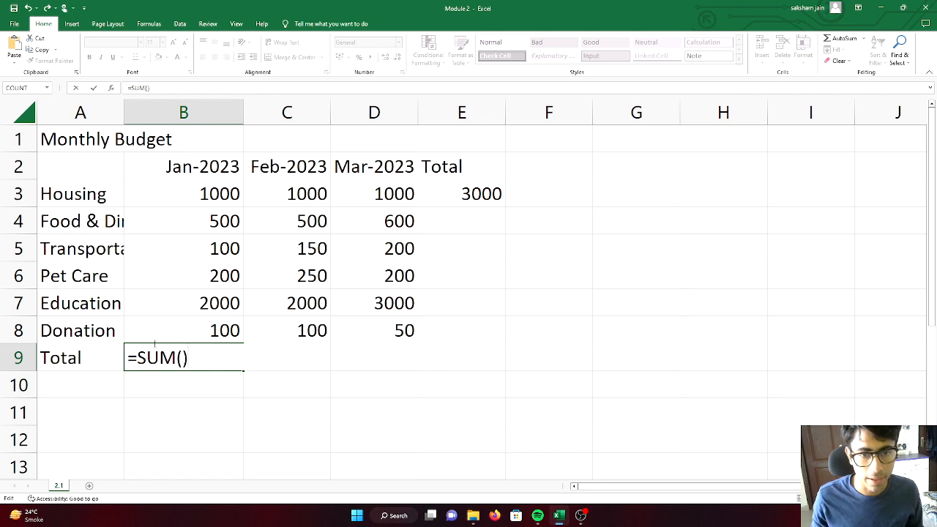
drag(195, 193, 194, 322)
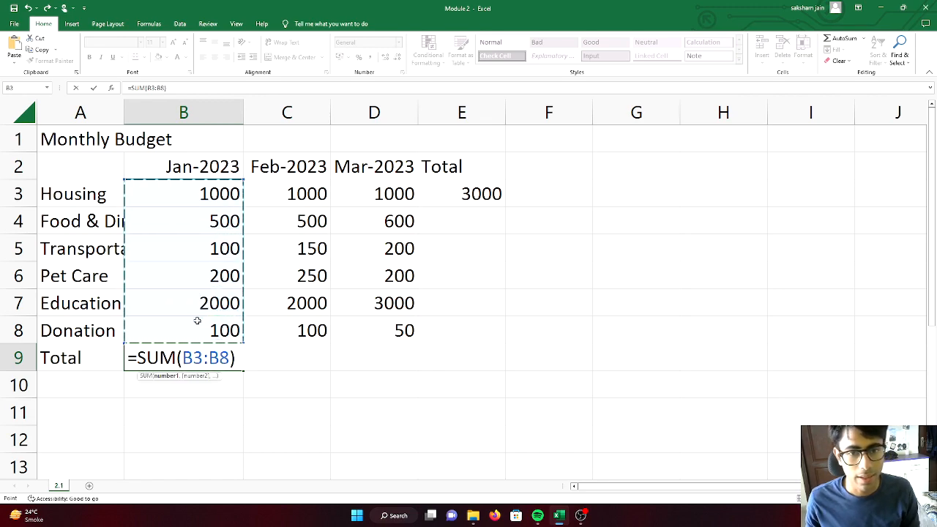
key(Return)
click(217, 359)
click(215, 387)
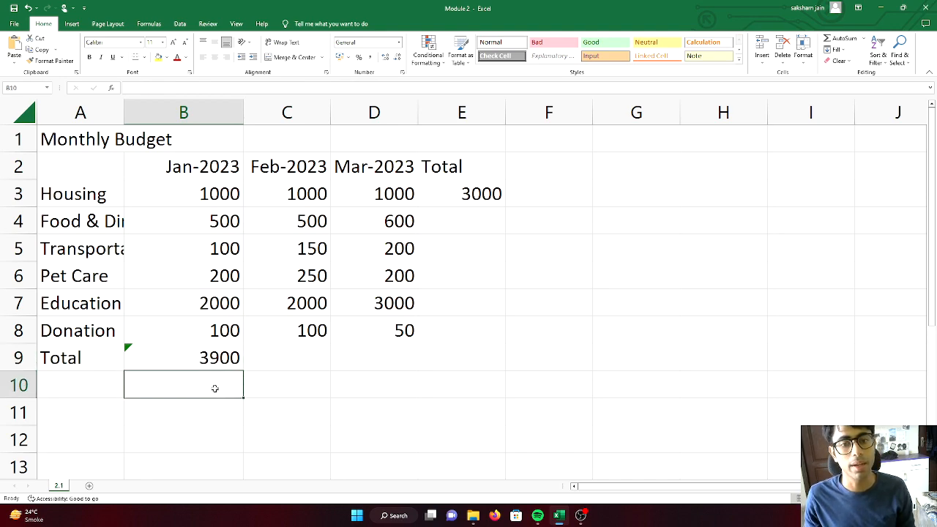
click(217, 360)
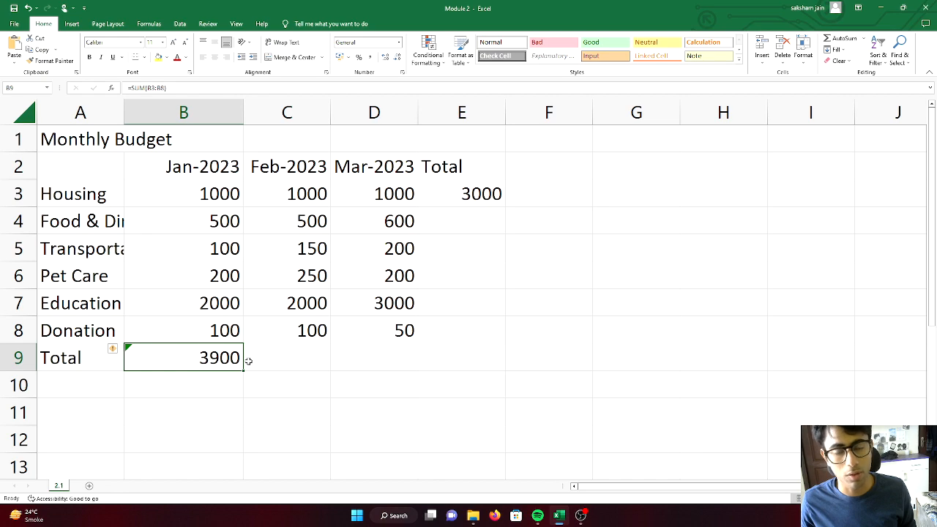
key(ctrl+z)
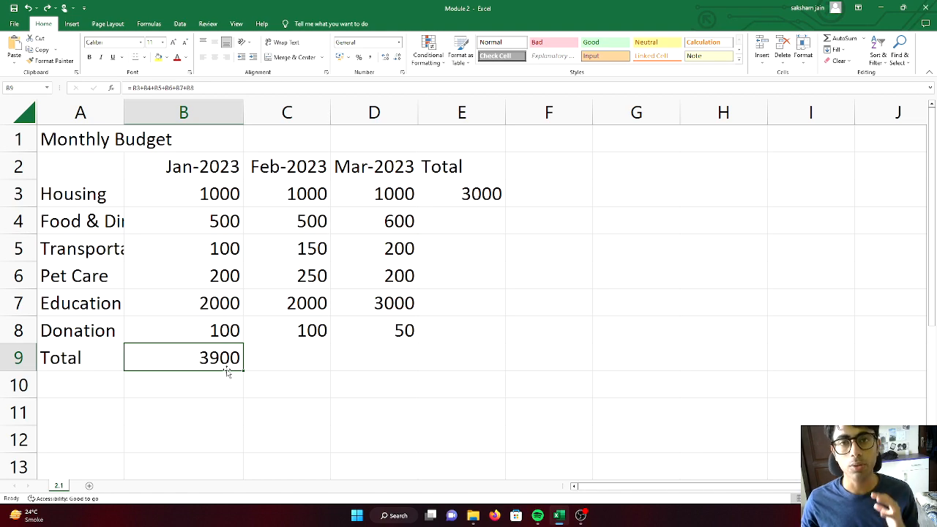
Inspect the cell references in the January total formula in B9 and the housing total formula in E3.
click(258, 365)
click(212, 364)
double_click(211, 364)
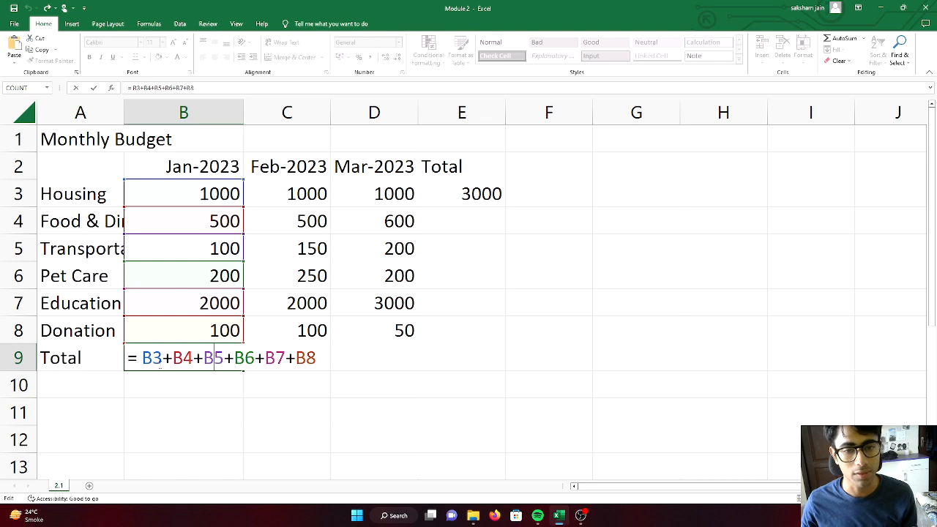
click(474, 200)
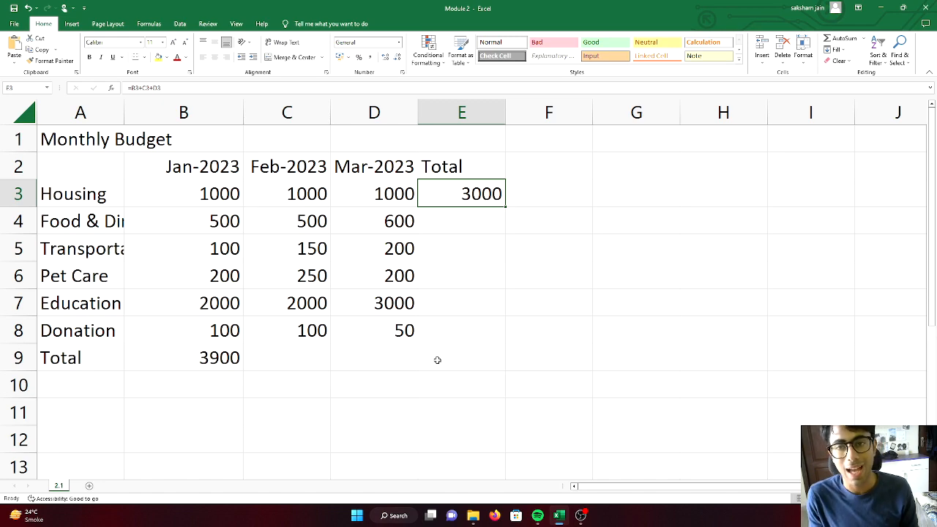
Add the column header Percentage in F2 and select the category cells F3:F8 below it.
click(534, 167)
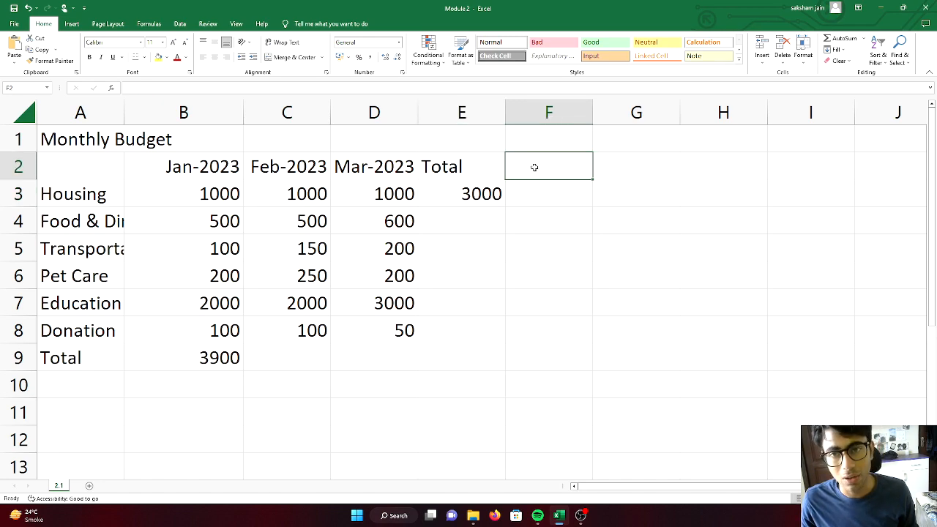
text(Percentage)
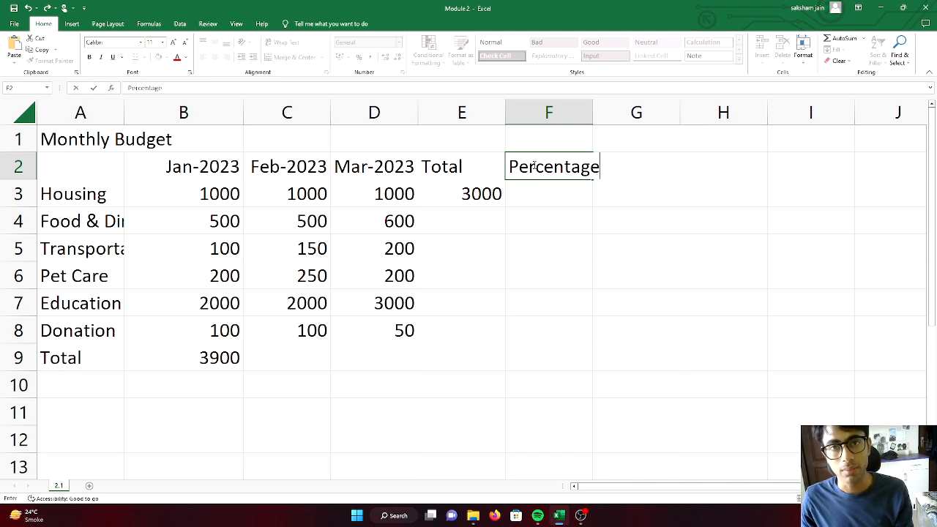
drag(531, 188, 533, 335)
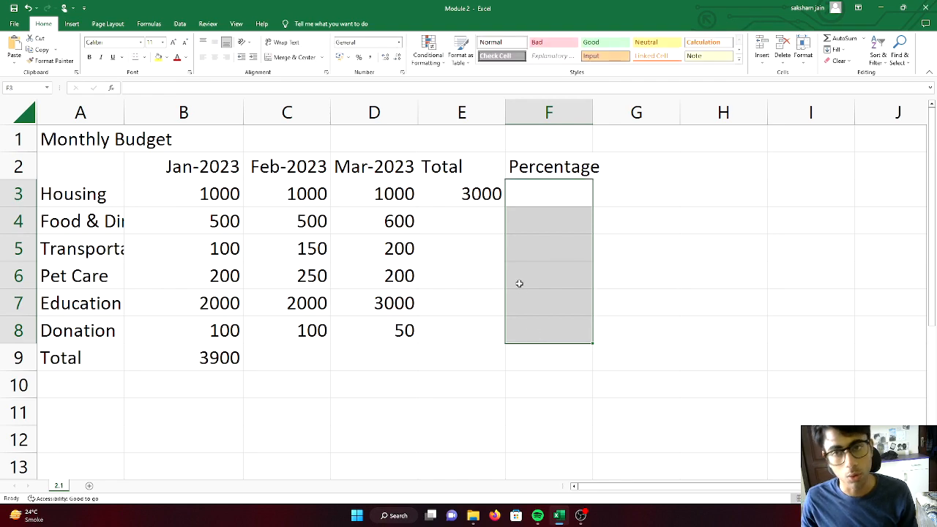